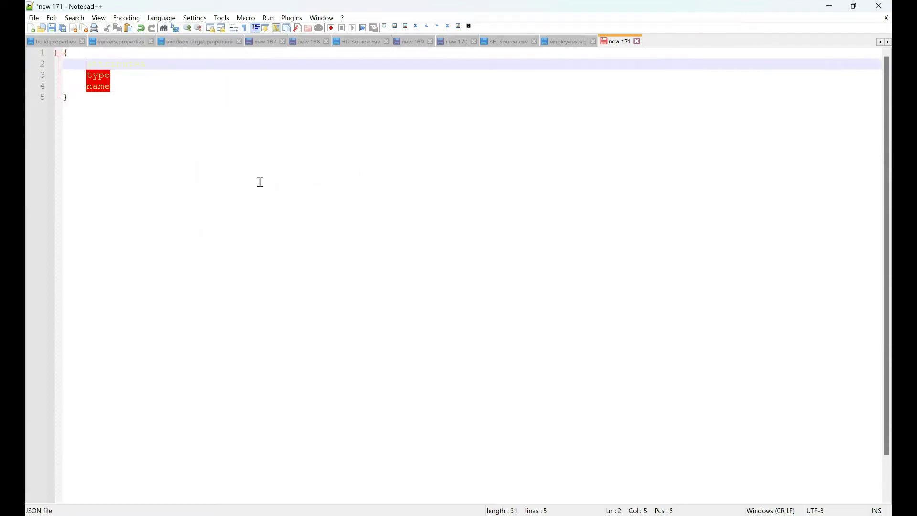
Enclose the keys attributes, type and name in double quotes, with a colon following "attributes".
{"action": "type", "text": "\""}
{"action": "key", "text": "End"}
{"action": "type", "text": "\""}
{"action": "key", "text": "Down"}
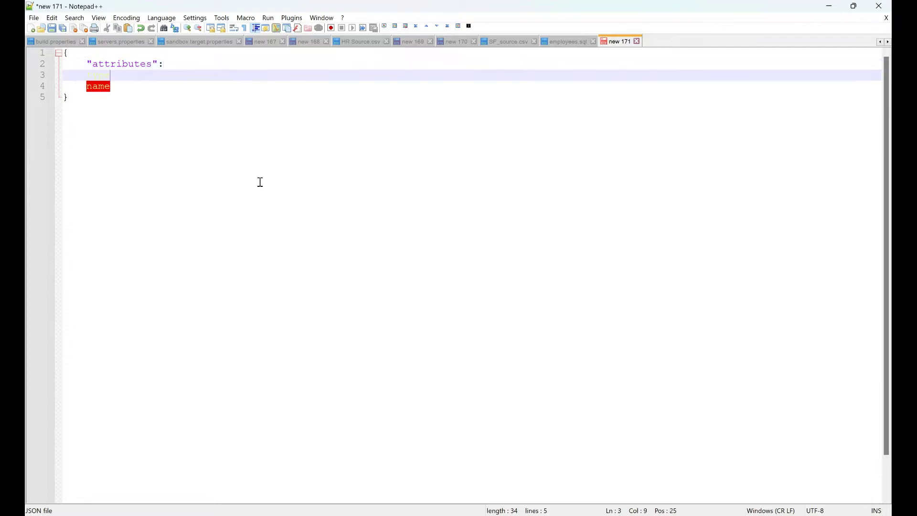
{"action": "key", "text": "Home"}
{"action": "type", "text": "\""}
{"action": "key", "text": "End"}
{"action": "type", "text": "\""}
{"action": "key", "text": "Down"}
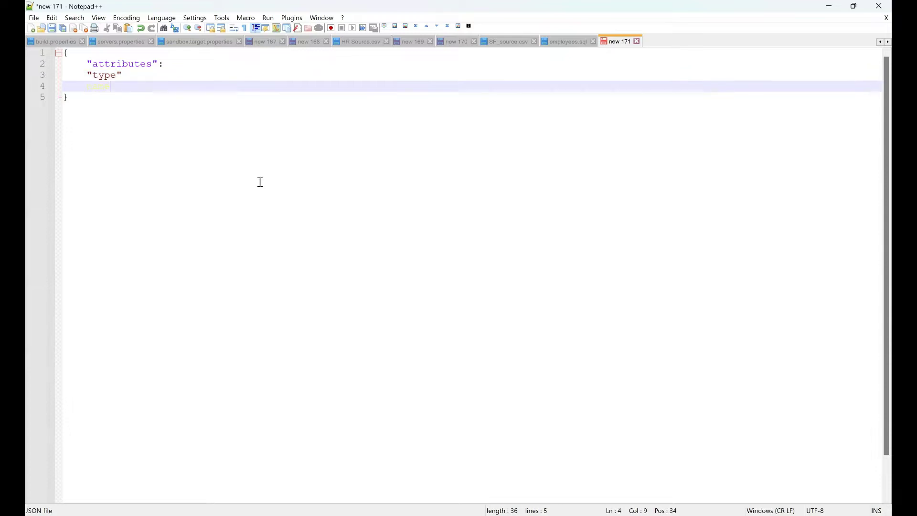
{"action": "type", "text": "\""}
{"action": "key", "text": "End"}
{"action": "type", "text": "\""}
Give "attributes" an empty nested object in curly braces, with a comma after its closing brace.
{"action": "left_click", "coordinate": [177, 65]}
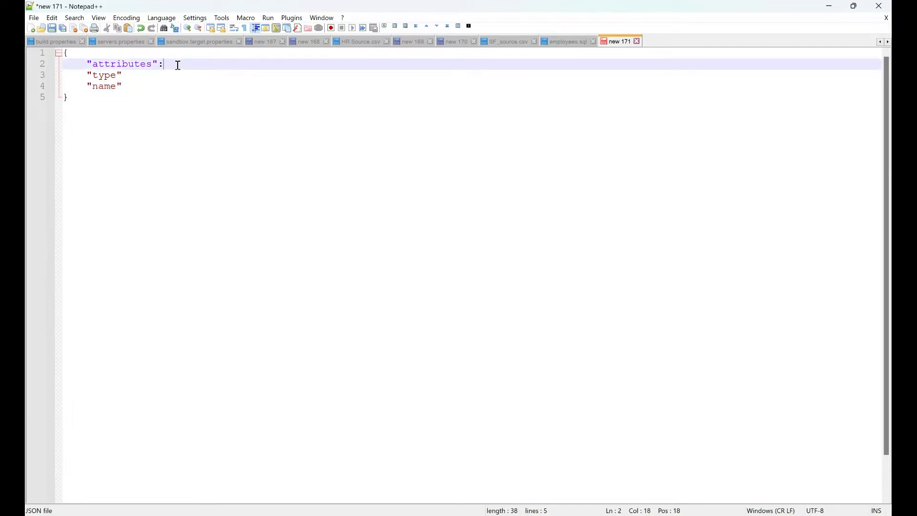
{"action": "type", "text": "{"}
{"action": "key", "text": "Return"}
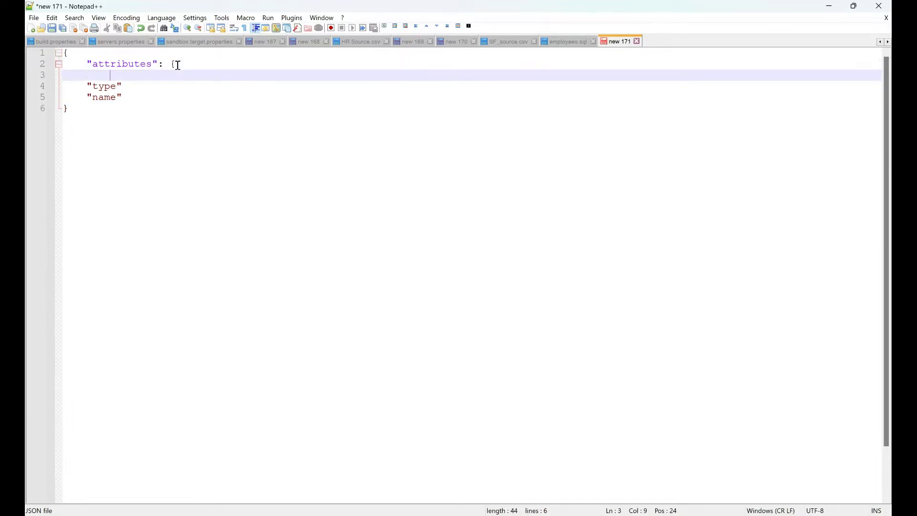
{"action": "key", "text": "Return"}
{"action": "type", "text": "}"}
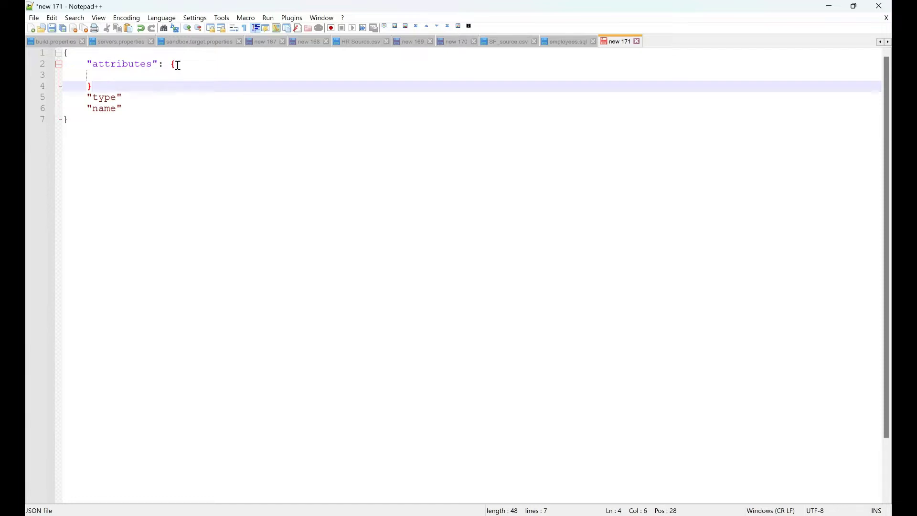
{"action": "type", "text": ","}
Set the "type" key's value to "accountAttribute", followed by a comma.
{"action": "left_click", "coordinate": [137, 98]}
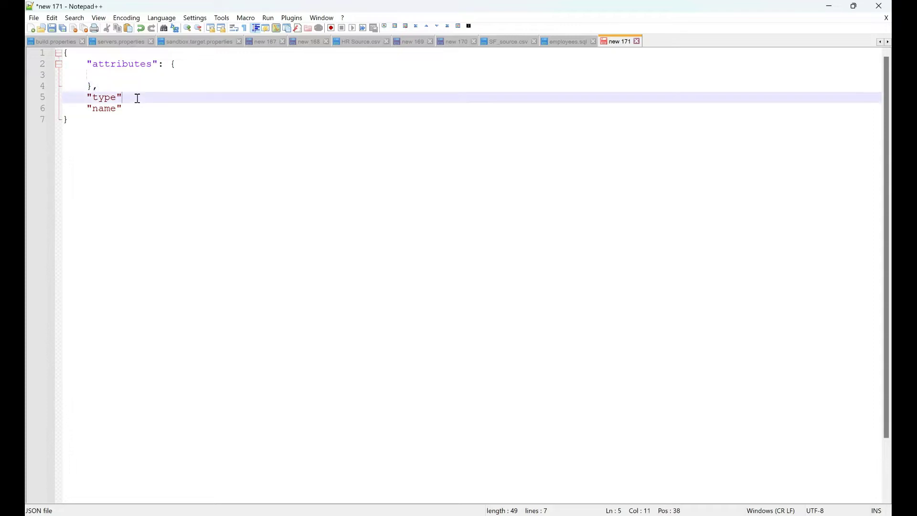
{"action": "type", "text": ": \"a"}
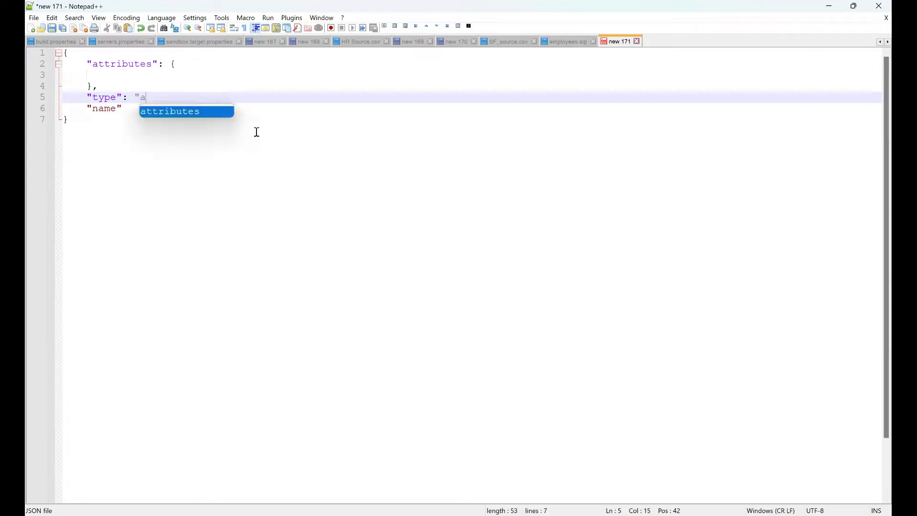
{"action": "type", "text": "ccountAt"}
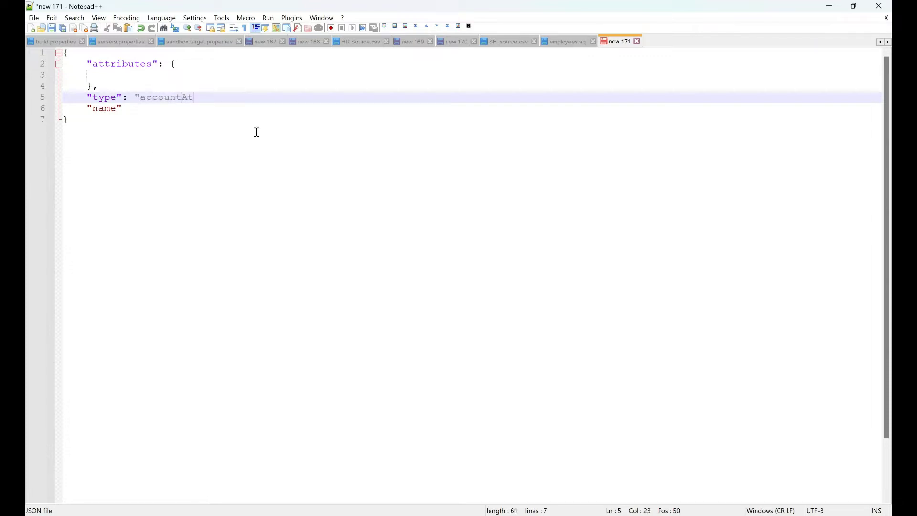
{"action": "type", "text": "tribute\","}
Set the "name" key's value to "Firstname Account Attribute Transform".
{"action": "key", "text": "Down"}
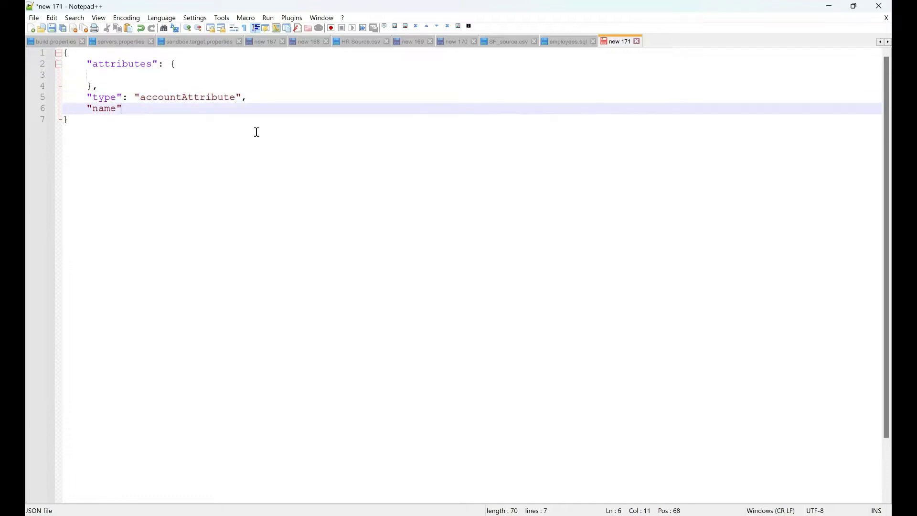
{"action": "type", "text": ": \"firstname Account Attrib"}
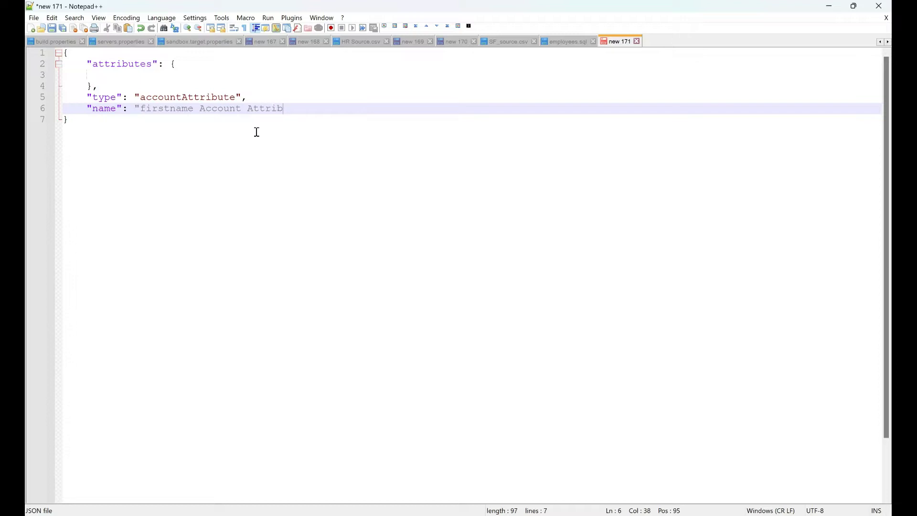
{"action": "type", "text": "ute Transform\""}
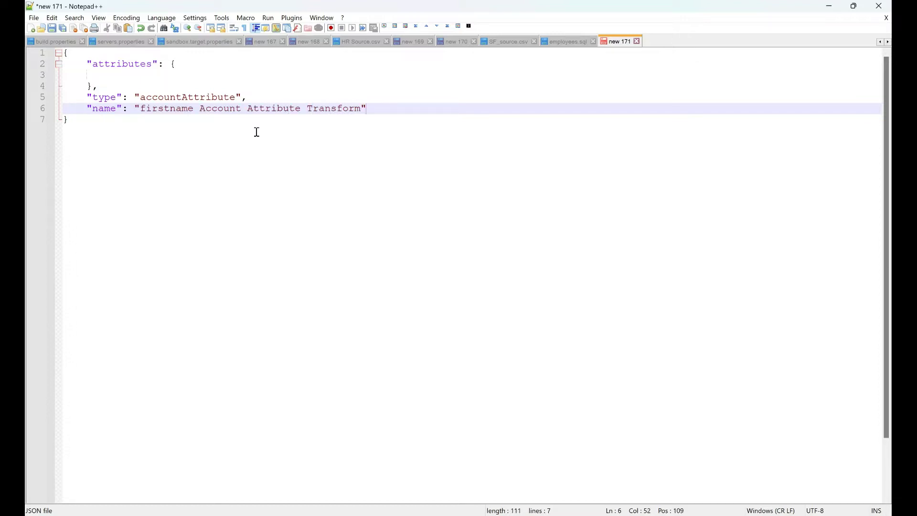
{"action": "left_click", "coordinate": [143, 108]}
Inside "attributes", add "sourceName" with the source name "SuccessFactors" copied from the SailPoint identity profile mappings in the browser, followed by a comma.
{"action": "left_click", "coordinate": [145, 75]}
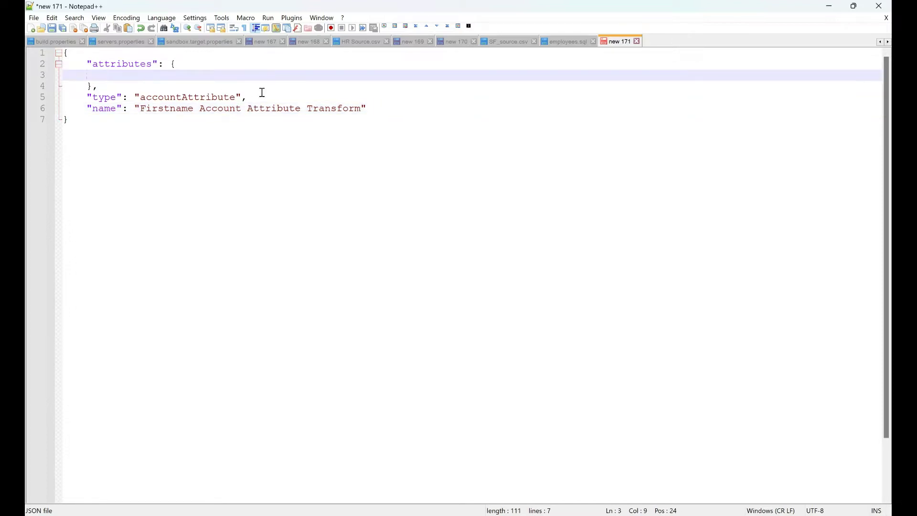
{"action": "type", "text": "\"sourceName\":"}
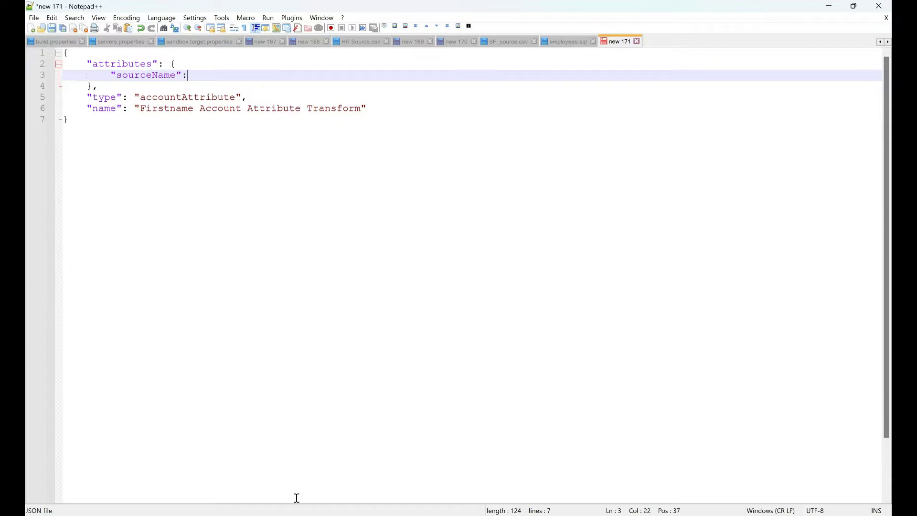
{"action": "left_click", "coordinate": [297, 515]}
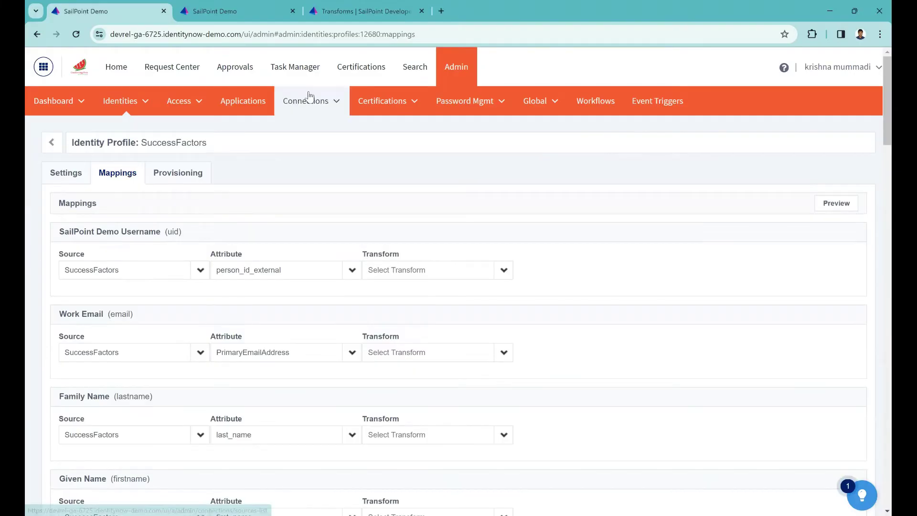
{"action": "left_click", "coordinate": [132, 271]}
{"action": "key", "text": "ctrl+c"}
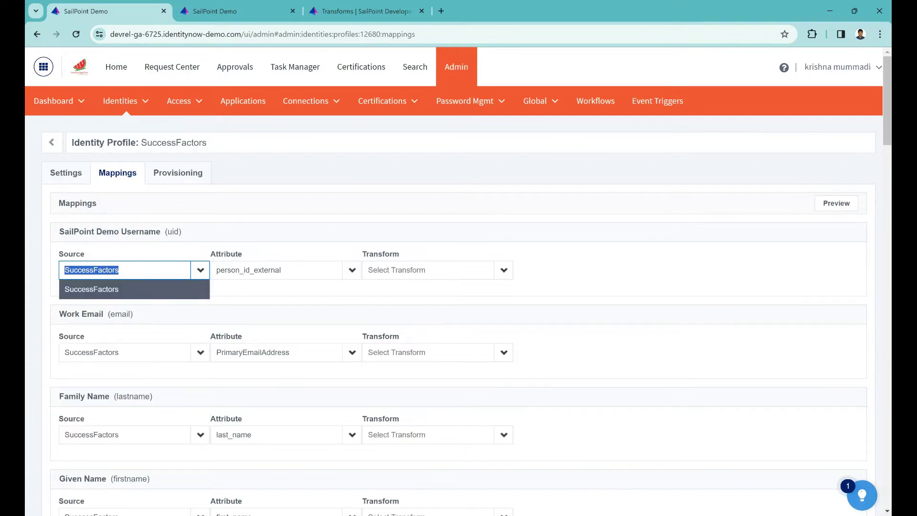
{"action": "key", "text": "alt+Tab"}
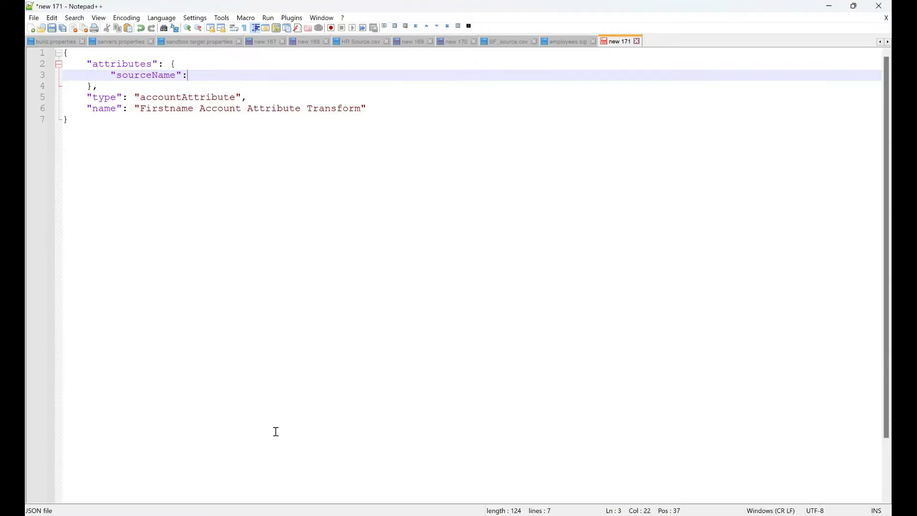
{"action": "type", "text": "\""}
{"action": "key", "text": "ctrl+v"}
{"action": "type", "text": "\","}
Add "attributeName" below "sourceName" with the value "first_name", taken from the Given Name mapping in the SailPoint identity profile.
{"action": "key", "text": "Return"}
{"action": "type", "text": "\"attributeName\": \""}
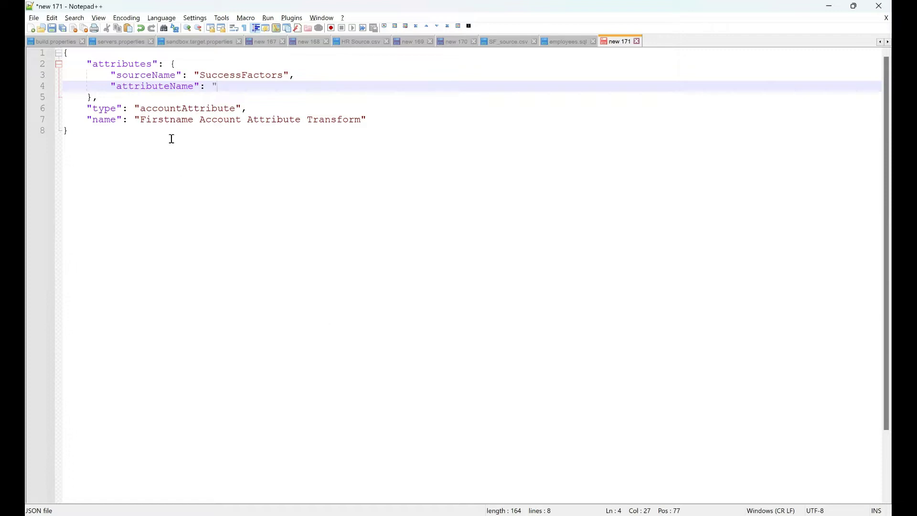
{"action": "double_click", "coordinate": [172, 119]}
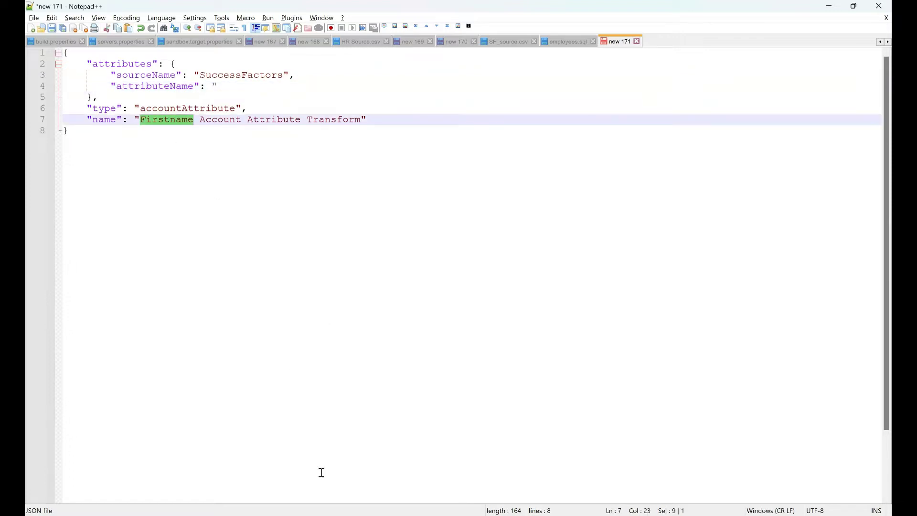
{"action": "key", "text": "alt+Tab"}
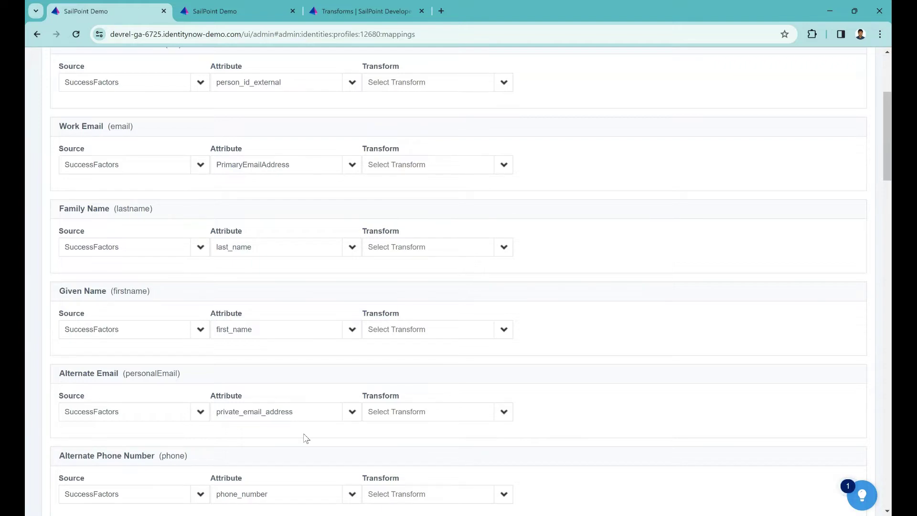
{"action": "key", "text": "alt+Tab"}
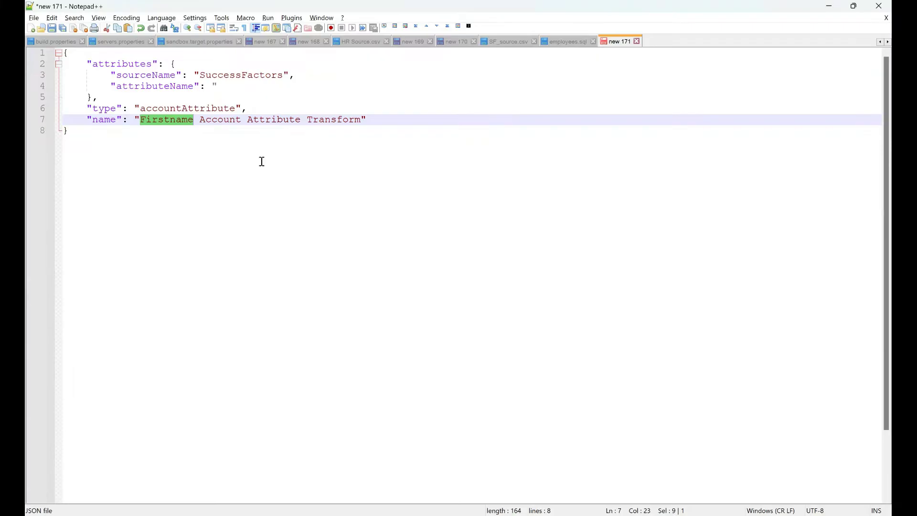
{"action": "left_click", "coordinate": [231, 85]}
{"action": "type", "text": "first_name\""}
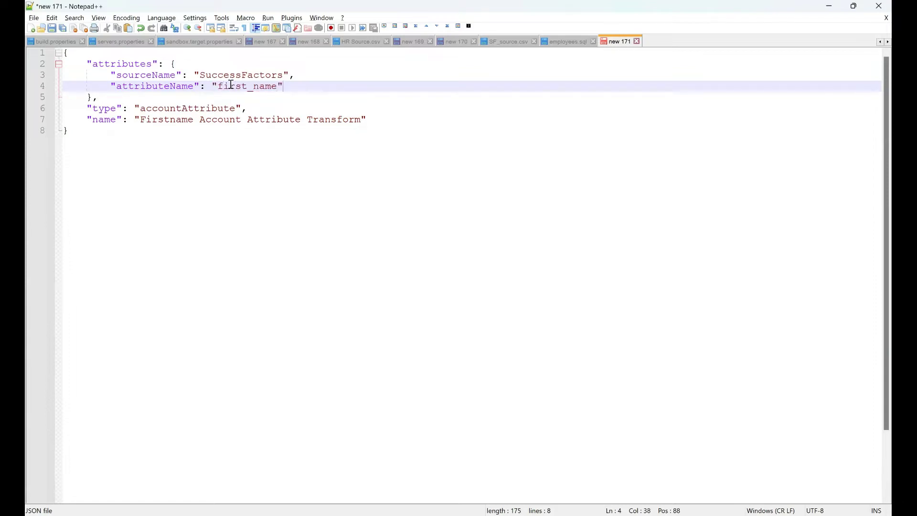
{"action": "left_click_drag", "start_coordinate": [293, 86], "coordinate": [111, 88]}
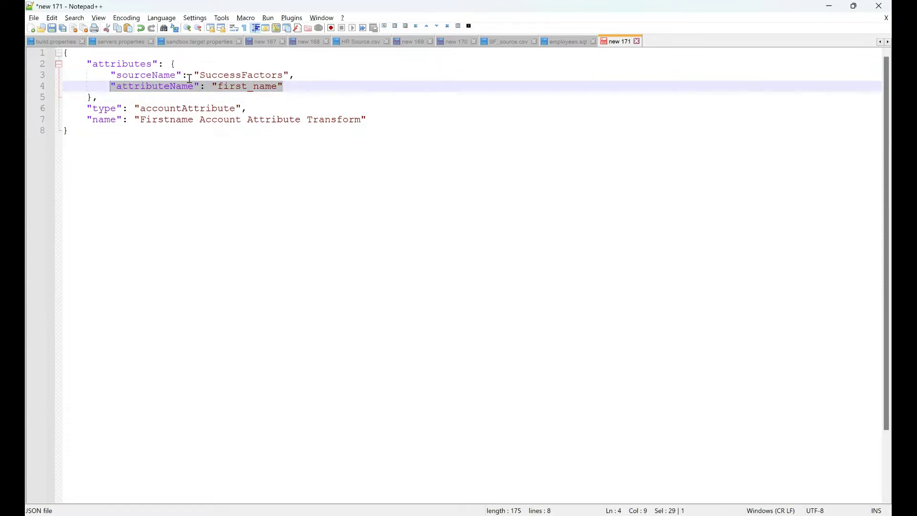
{"action": "left_click", "coordinate": [290, 88]}
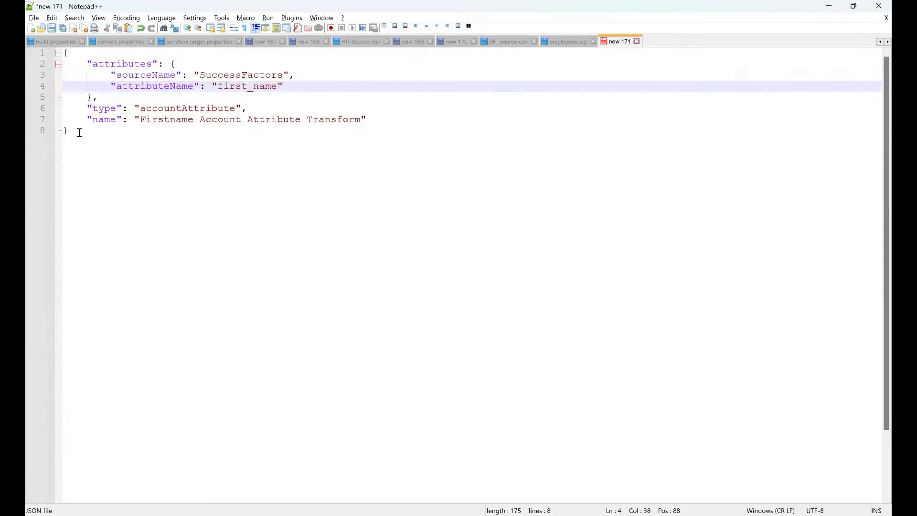
Copy the complete transform JSON, from the opening brace to the closing brace.
{"action": "left_click", "coordinate": [75, 130]}
{"action": "left_click_drag", "start_coordinate": [75, 129], "coordinate": [64, 52]}
{"action": "key", "text": "ctrl+c"}
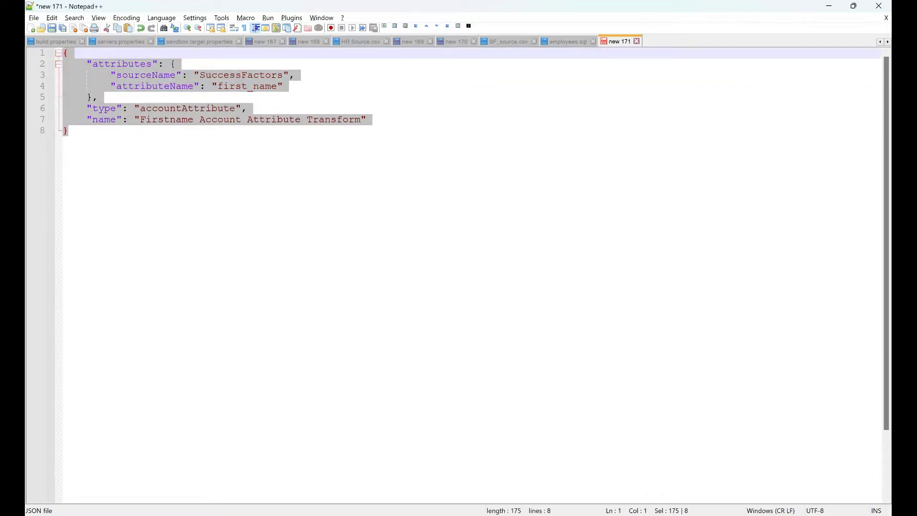
Switch to Postman and open the Create transform request from the Transforms folder of the IdentityNow V3 API collection.
{"action": "left_click", "coordinate": [385, 510]}
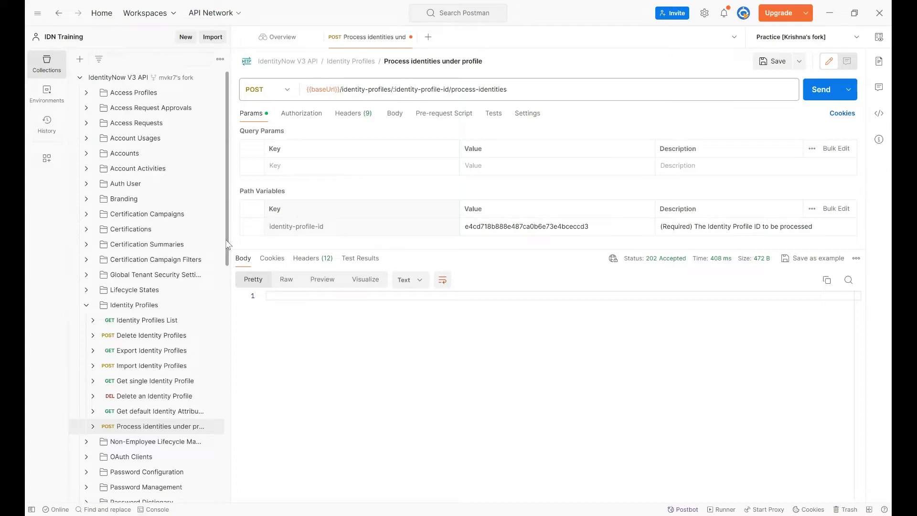
{"action": "left_click", "coordinate": [89, 308]}
{"action": "left_click_drag", "start_coordinate": [228, 306], "coordinate": [235, 442]}
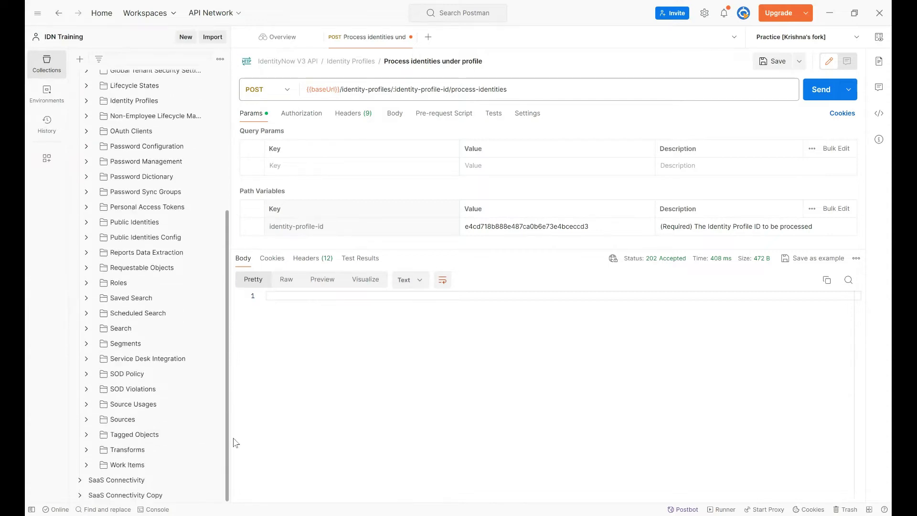
{"action": "left_click", "coordinate": [128, 451]}
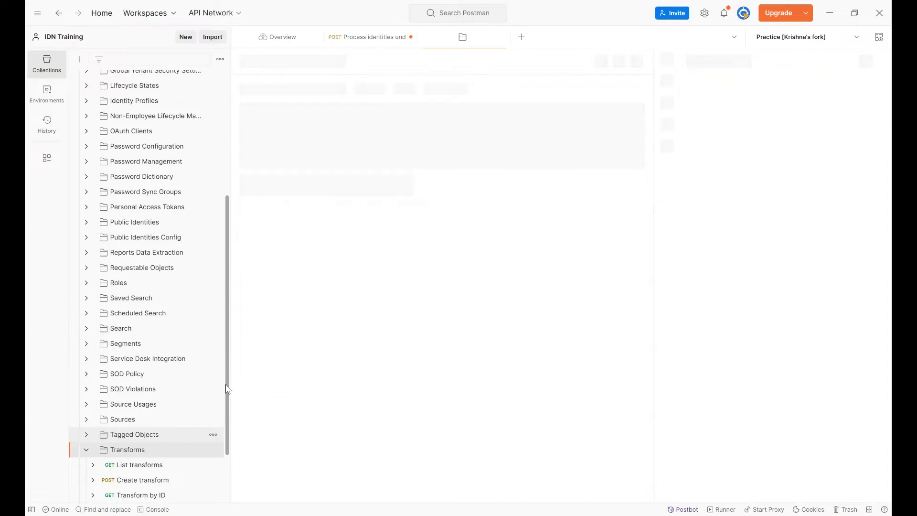
{"action": "scroll", "coordinate": [229, 416], "scroll_direction": "down", "scroll_amount": 2}
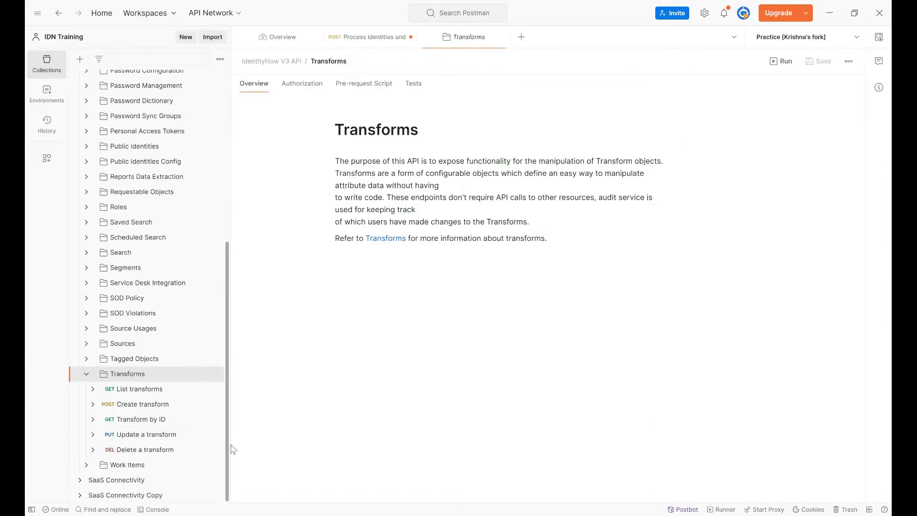
{"action": "left_click", "coordinate": [144, 404]}
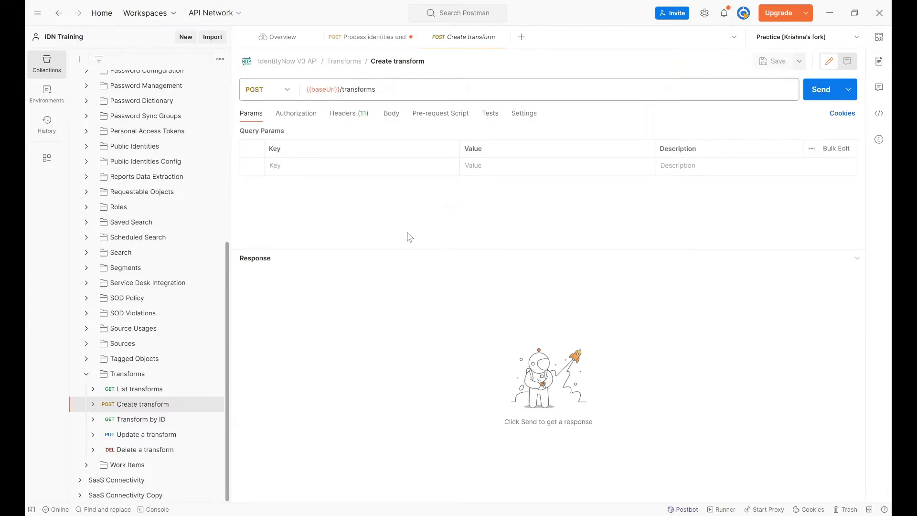
Set the request body to raw JSON and paste the copied transform definition into it.
{"action": "left_click", "coordinate": [392, 114]}
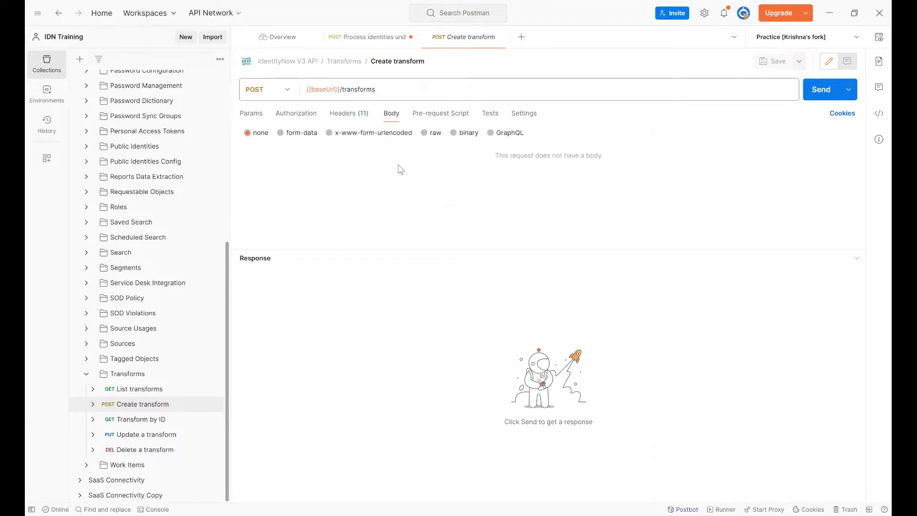
{"action": "left_click", "coordinate": [425, 134]}
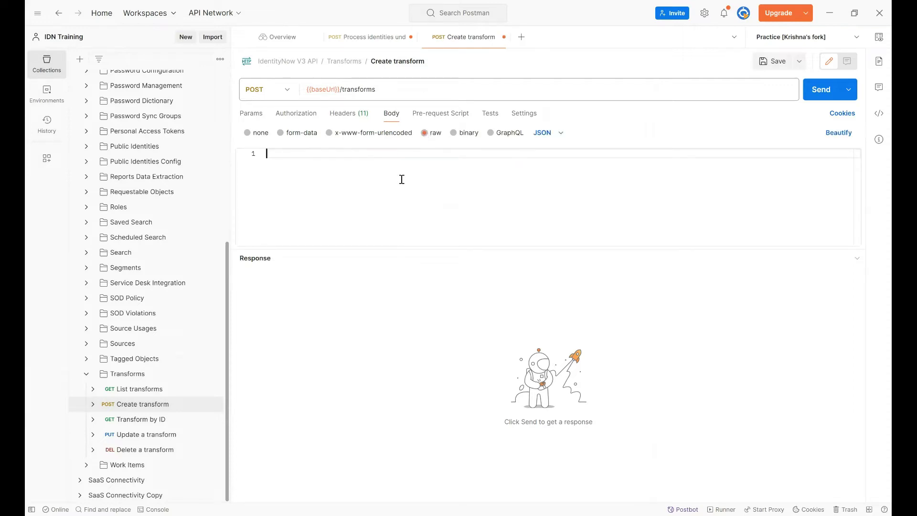
{"action": "key", "text": "ctrl+v"}
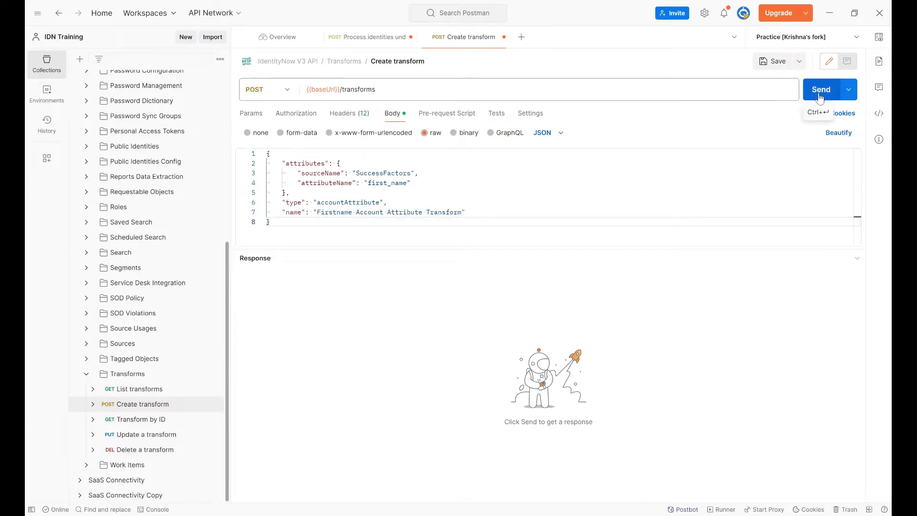
Send the Create transform request and examine the id in the returned response.
{"action": "key", "text": "ctrl+Return"}
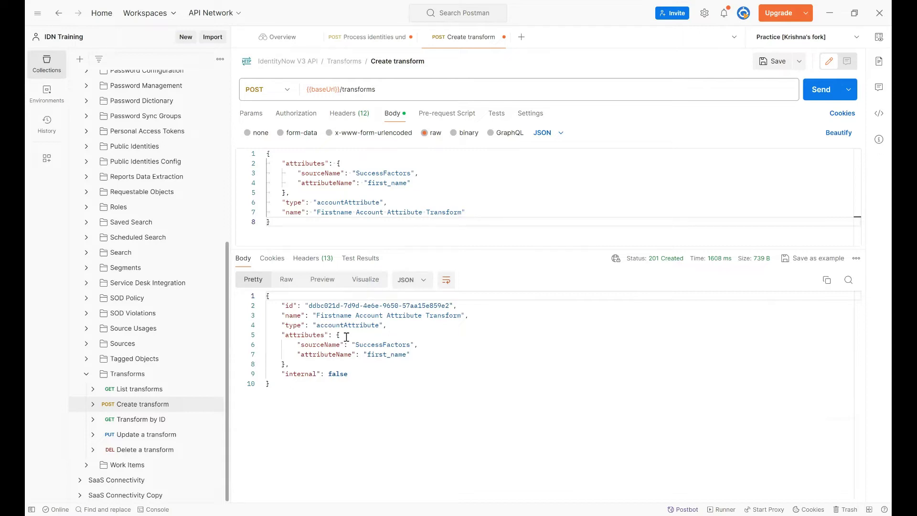
{"action": "left_click_drag", "start_coordinate": [282, 306], "coordinate": [461, 306]}
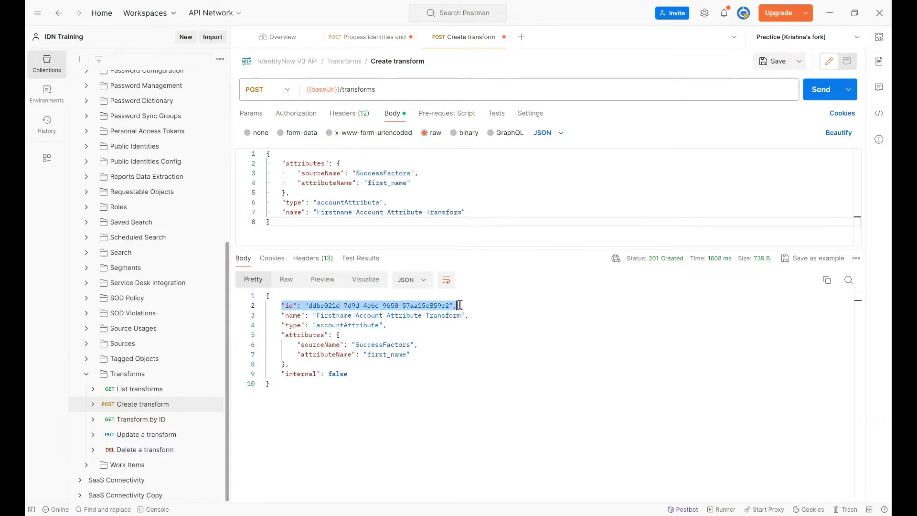
{"action": "left_click", "coordinate": [295, 382]}
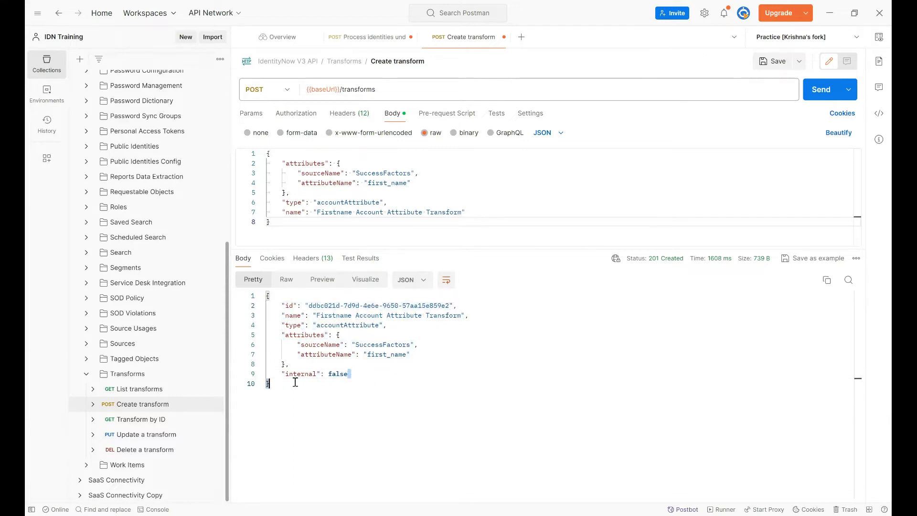
Copy the new transform's id value from the Create transform response.
{"action": "left_click_drag", "start_coordinate": [349, 373], "coordinate": [283, 376]}
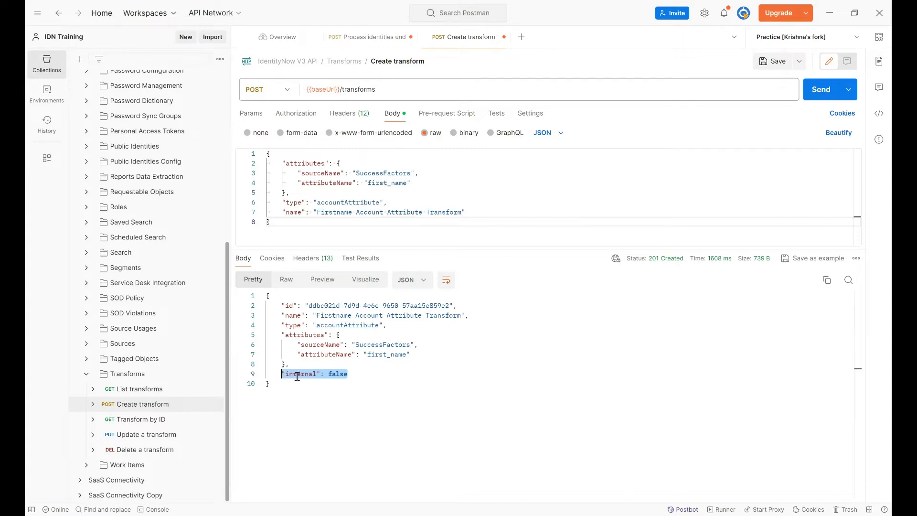
{"action": "left_click_drag", "start_coordinate": [459, 306], "coordinate": [293, 305]}
{"action": "double_click", "coordinate": [316, 306]}
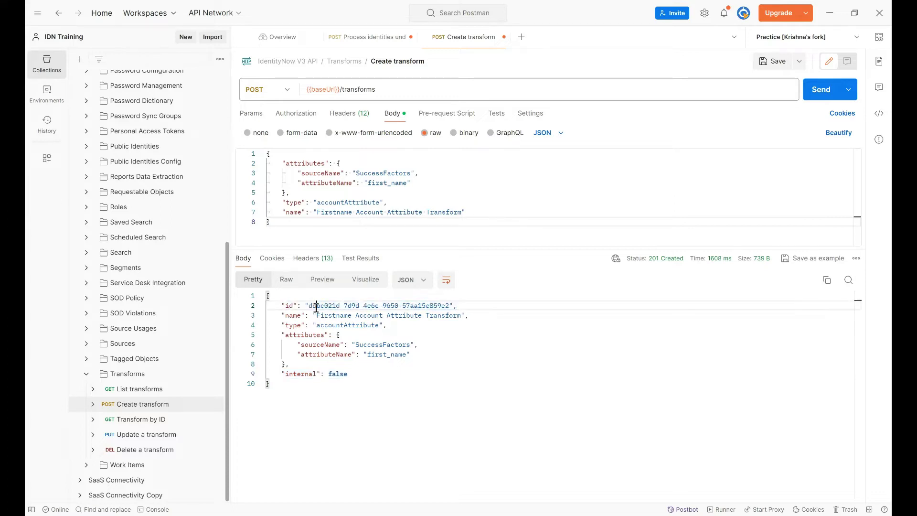
{"action": "left_click", "coordinate": [449, 305], "text": "shift"}
{"action": "key", "text": "ctrl+c"}
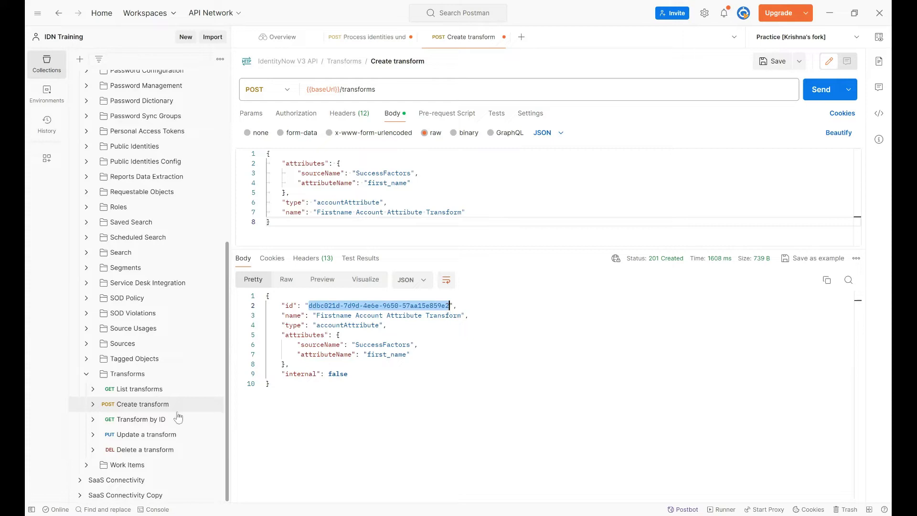
Send the Transform by ID request with the copied id as its id path variable and examine the returned transform definition.
{"action": "left_click", "coordinate": [153, 424]}
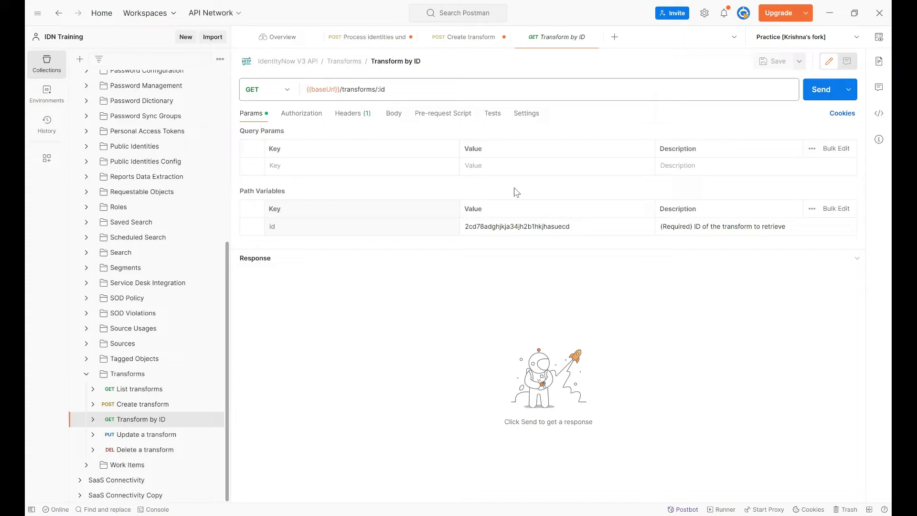
{"action": "double_click", "coordinate": [576, 226]}
{"action": "key", "text": "ctrl+v"}
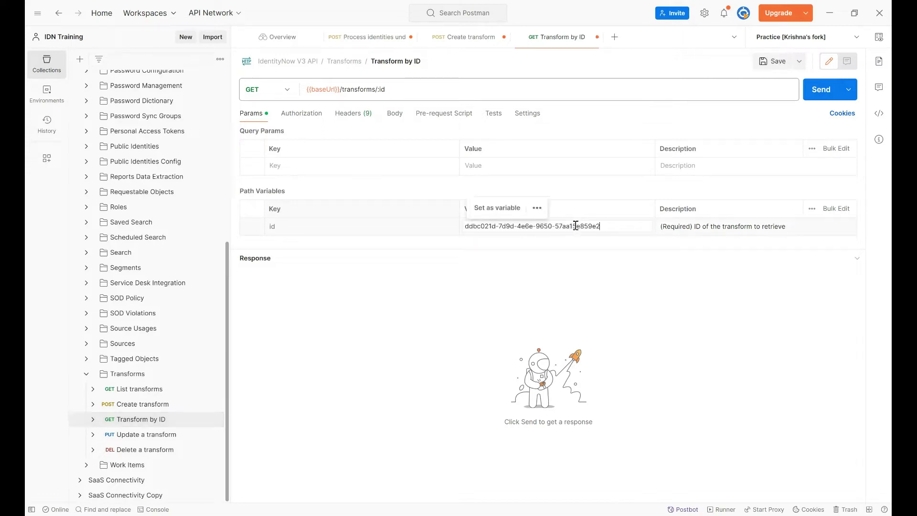
{"action": "left_click", "coordinate": [818, 96]}
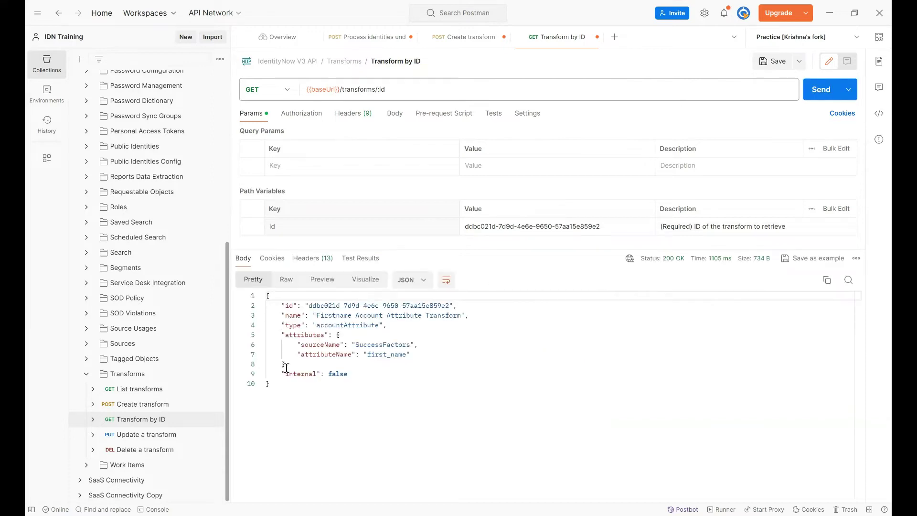
{"action": "left_click_drag", "start_coordinate": [272, 384], "coordinate": [266, 295]}
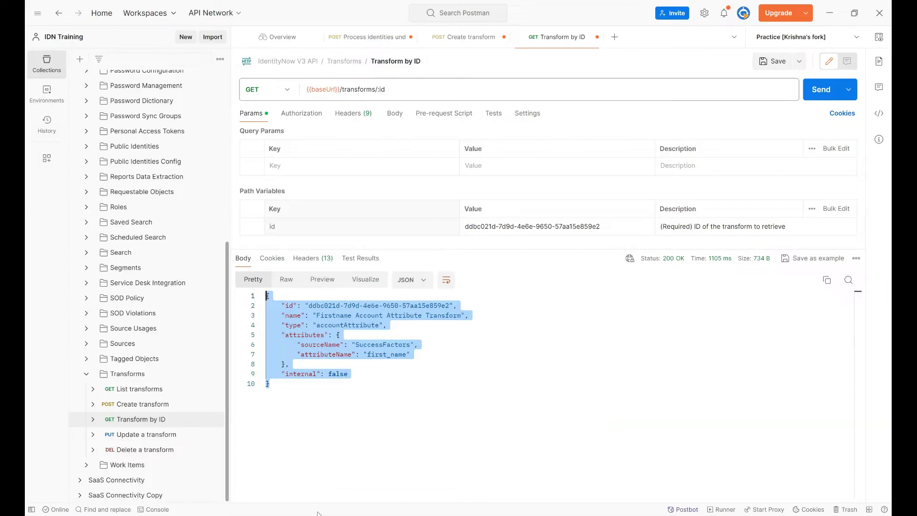
Switch to the SuccessFactors identity profile mappings in the browser and search the Family Name transform options for the firstname transform.
{"action": "key", "text": "alt+Tab"}
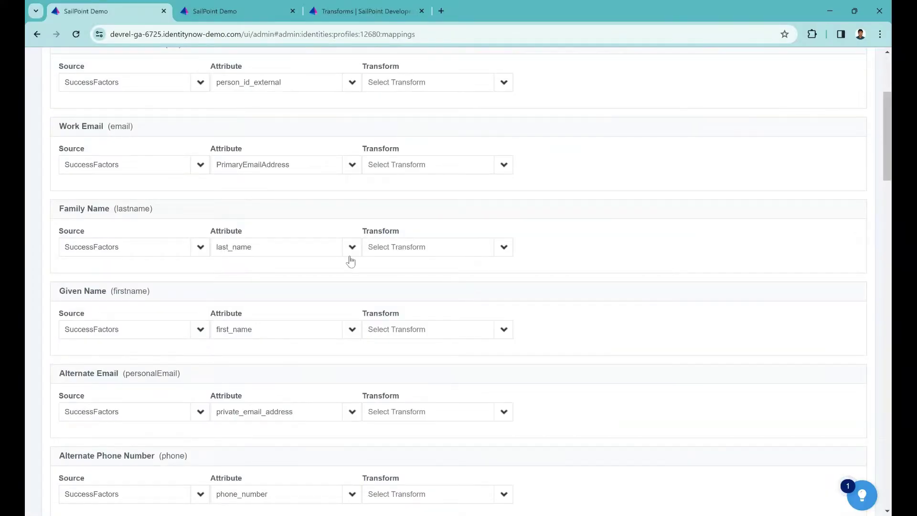
{"action": "left_click", "coordinate": [505, 247]}
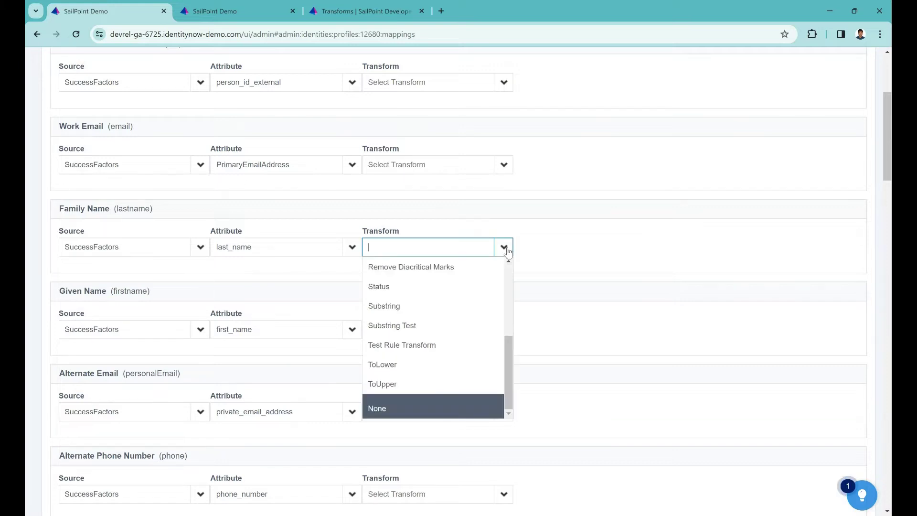
{"action": "left_click", "coordinate": [508, 354]}
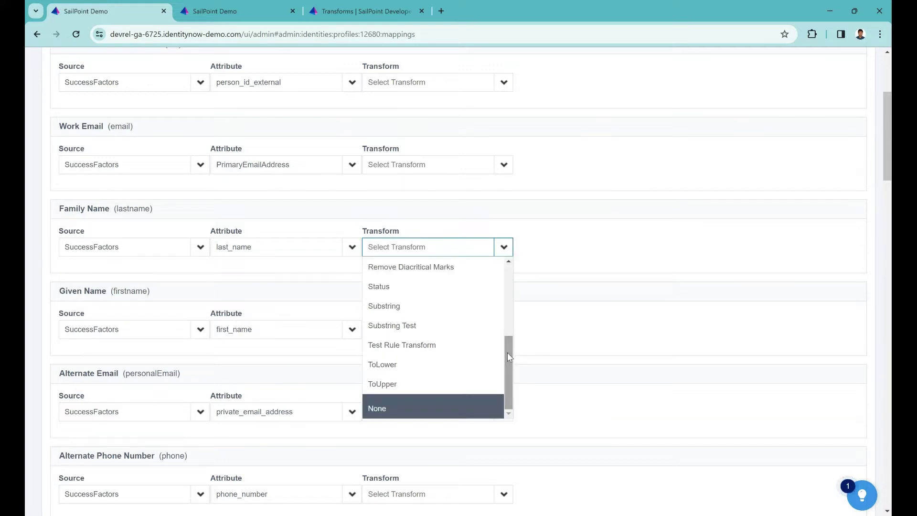
{"action": "scroll", "coordinate": [507, 352], "scroll_direction": "up", "scroll_amount": 3}
{"action": "left_click_drag", "start_coordinate": [512, 338], "coordinate": [512, 420]}
{"action": "left_click", "coordinate": [434, 248]}
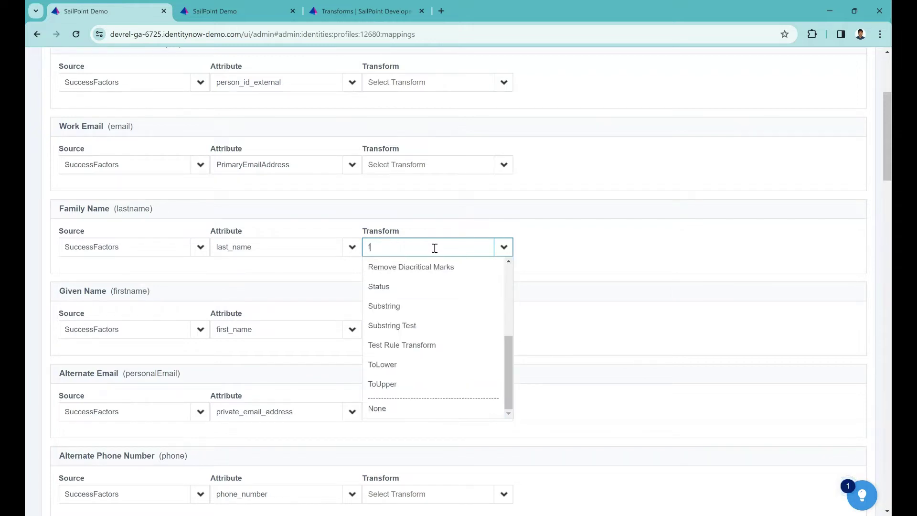
{"action": "type", "text": "first_name"}
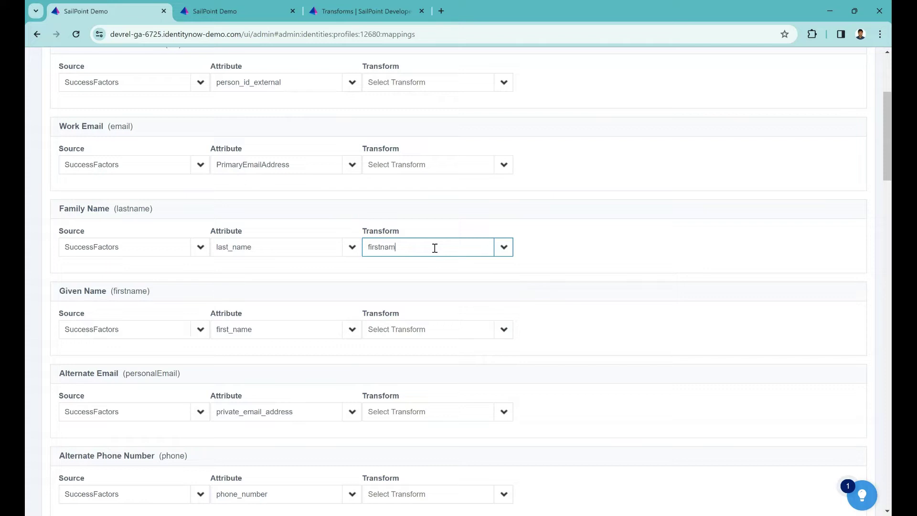
{"action": "left_click", "coordinate": [558, 260]}
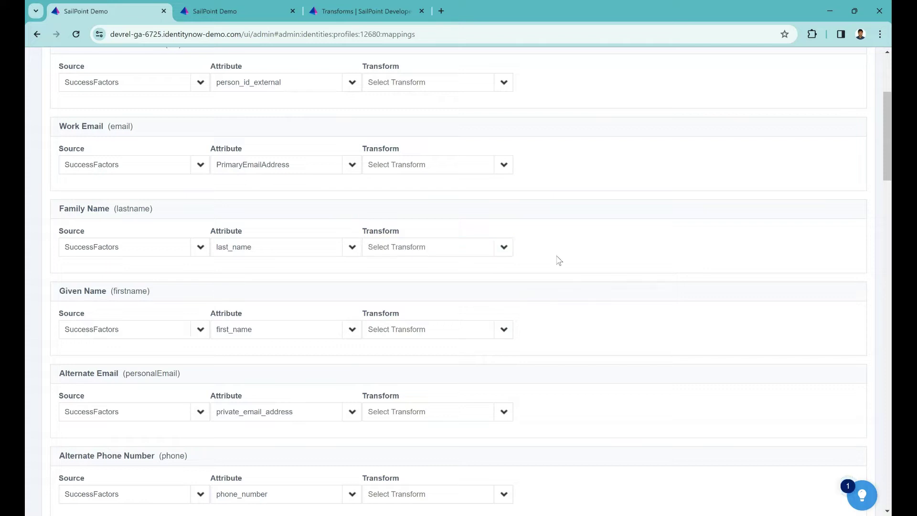
Reload the mappings page, assign Firstname Account Attribute Transform to the Given Name attribute and save the mappings.
{"action": "left_click", "coordinate": [77, 37]}
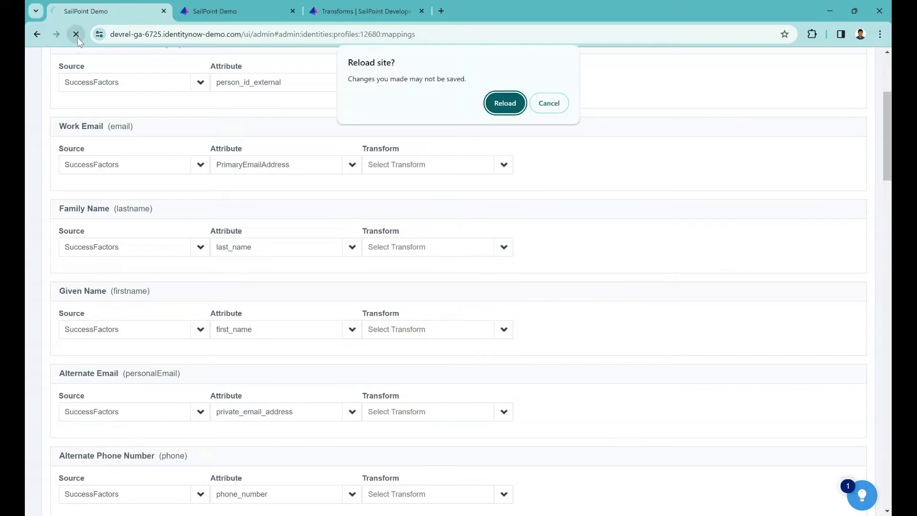
{"action": "left_click", "coordinate": [509, 105]}
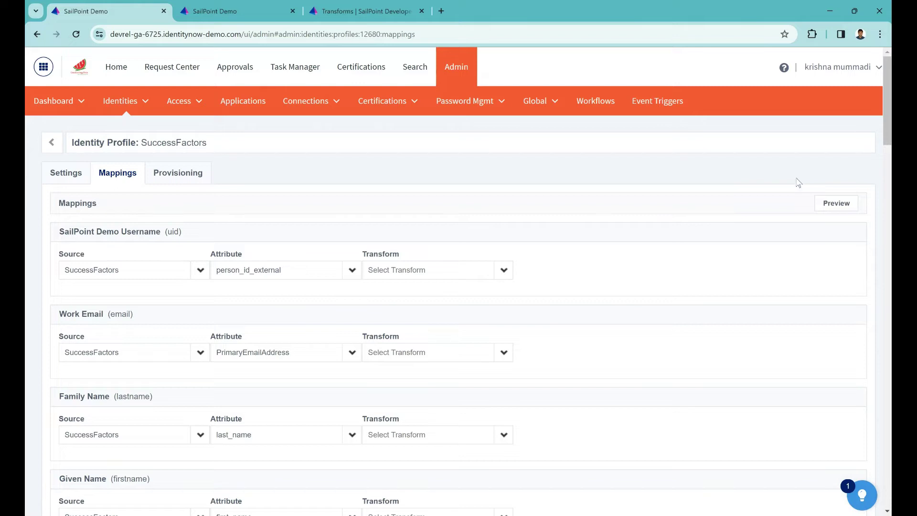
{"action": "left_click_drag", "start_coordinate": [887, 130], "coordinate": [889, 173]}
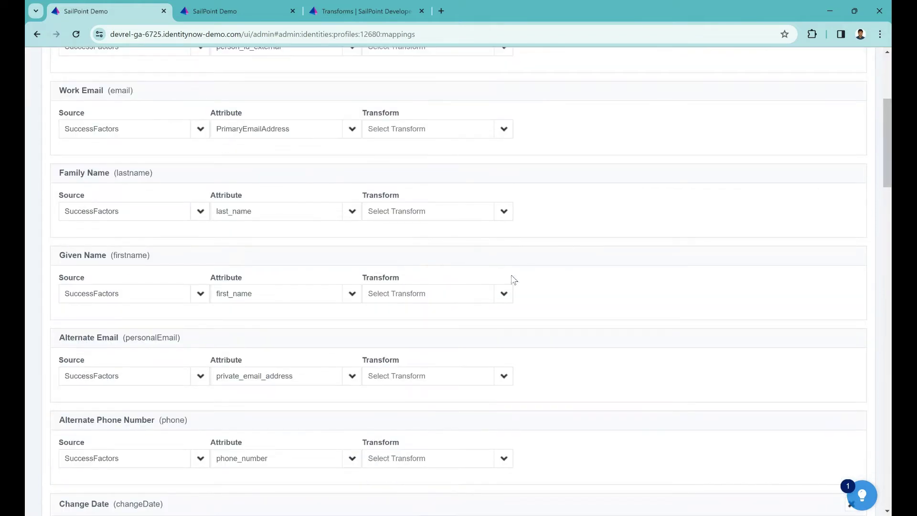
{"action": "left_click", "coordinate": [466, 296]}
{"action": "type", "text": "firs"}
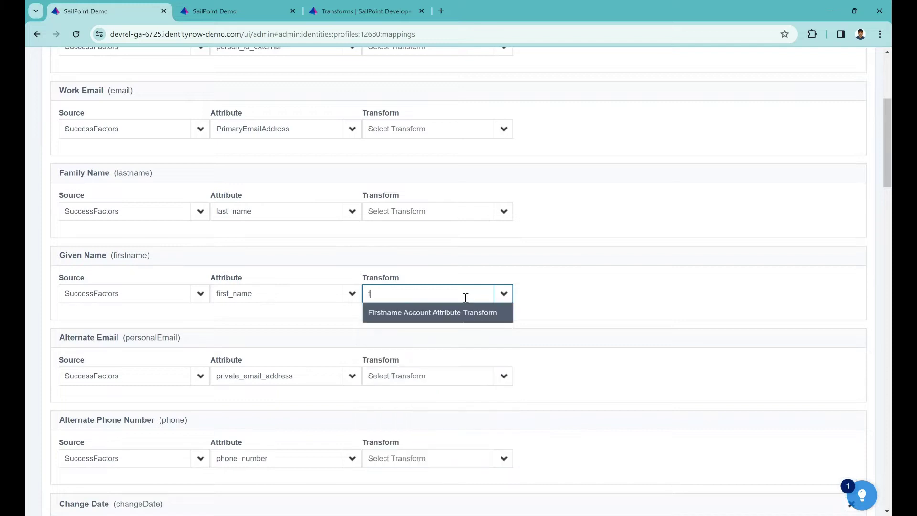
{"action": "left_click", "coordinate": [434, 313]}
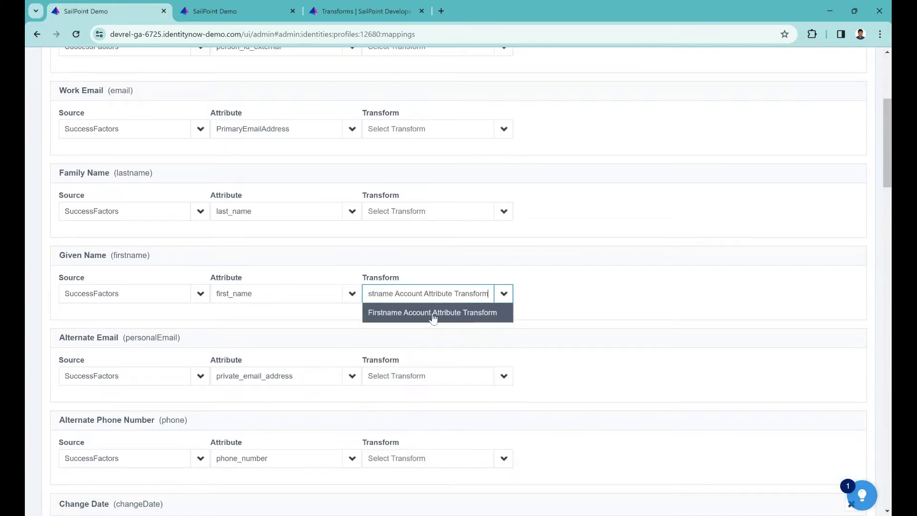
{"action": "left_click_drag", "start_coordinate": [887, 170], "coordinate": [887, 132]}
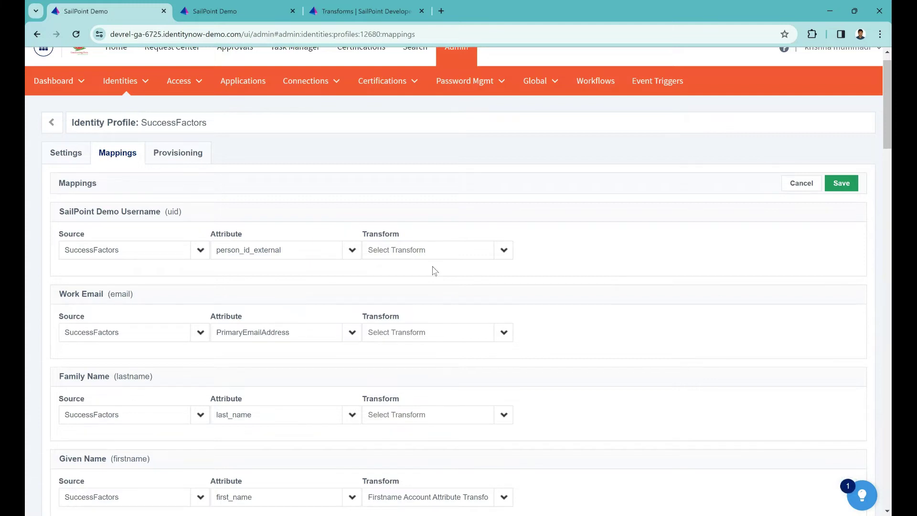
{"action": "left_click", "coordinate": [848, 187]}
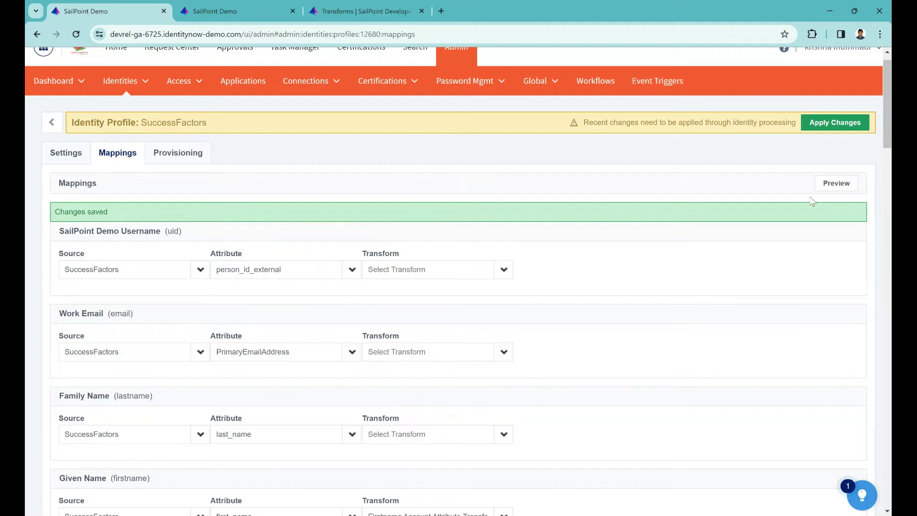
Preview the mappings for an identity and examine the Given Name value and its attribute mapping details, including source, source attribute and transform.
{"action": "left_click", "coordinate": [832, 209]}
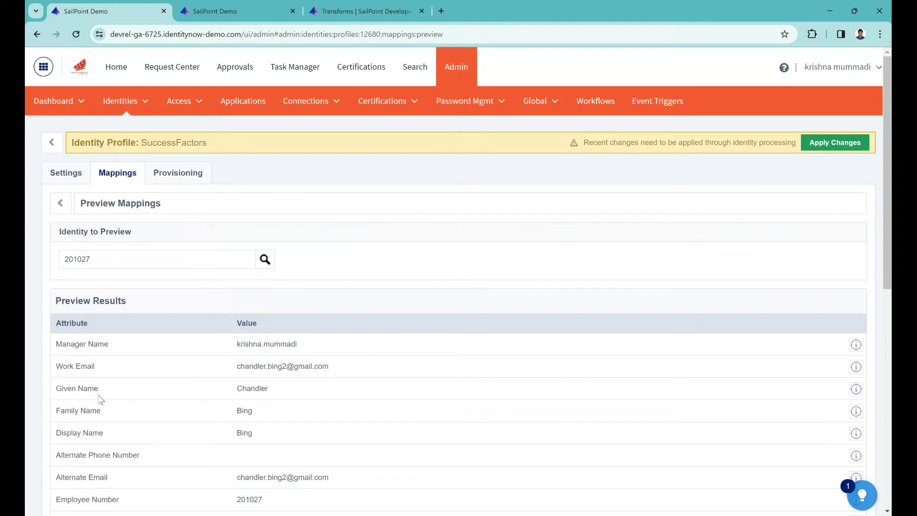
{"action": "left_click_drag", "start_coordinate": [98, 389], "coordinate": [57, 390]}
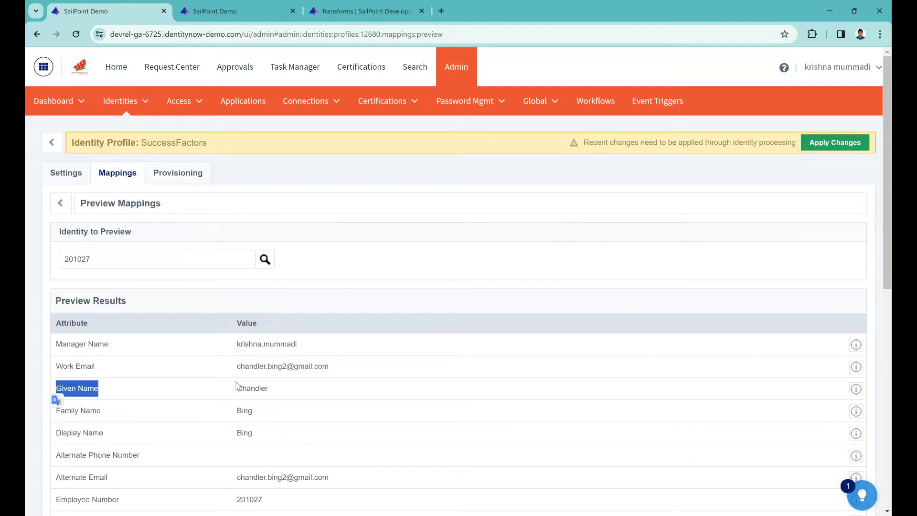
{"action": "left_click_drag", "start_coordinate": [236, 389], "coordinate": [280, 395]}
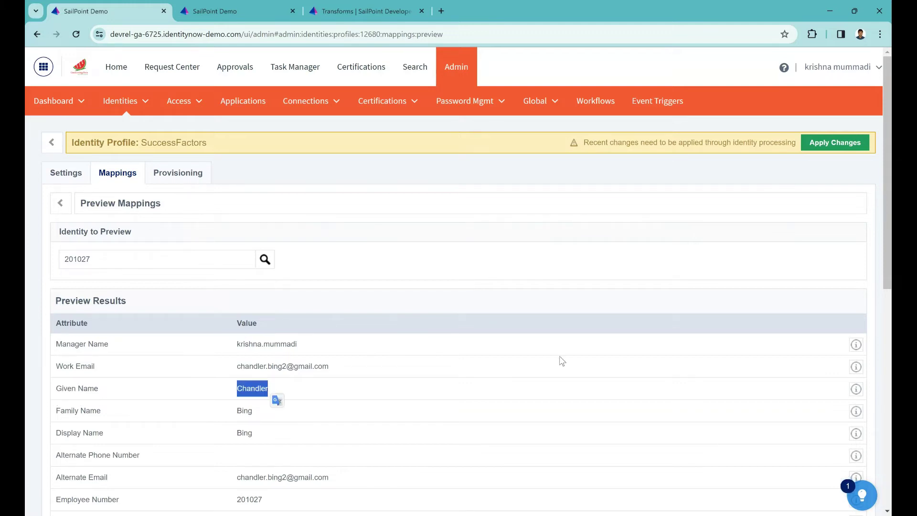
{"action": "left_click", "coordinate": [856, 389]}
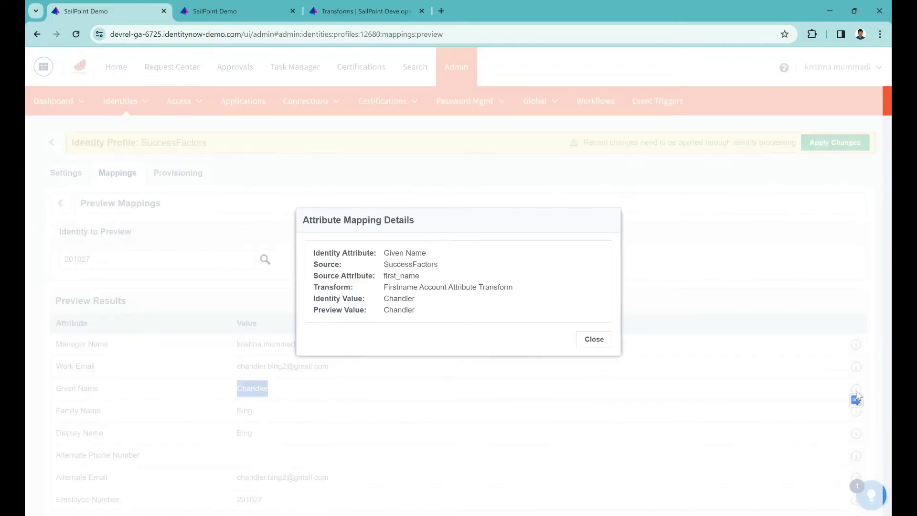
{"action": "left_click_drag", "start_coordinate": [383, 254], "coordinate": [438, 264]}
{"action": "left_click_drag", "start_coordinate": [386, 276], "coordinate": [414, 276]}
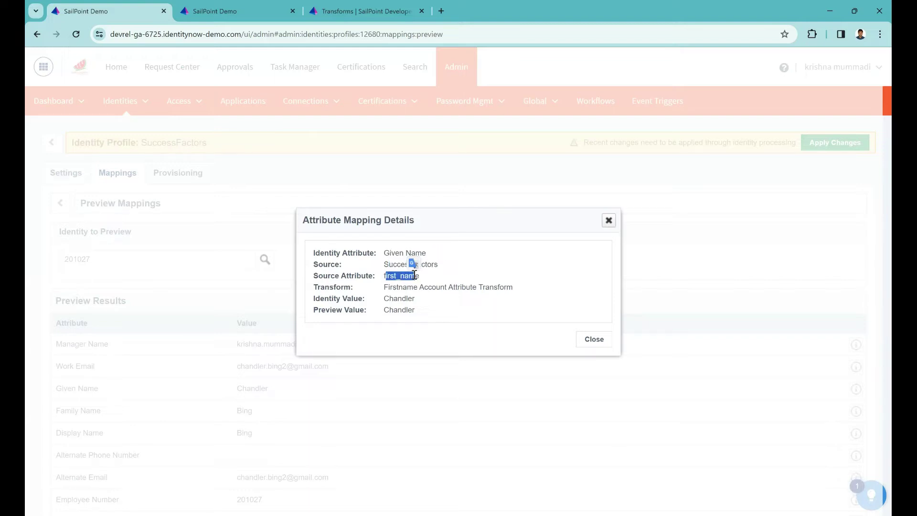
{"action": "triple_click", "coordinate": [385, 289]}
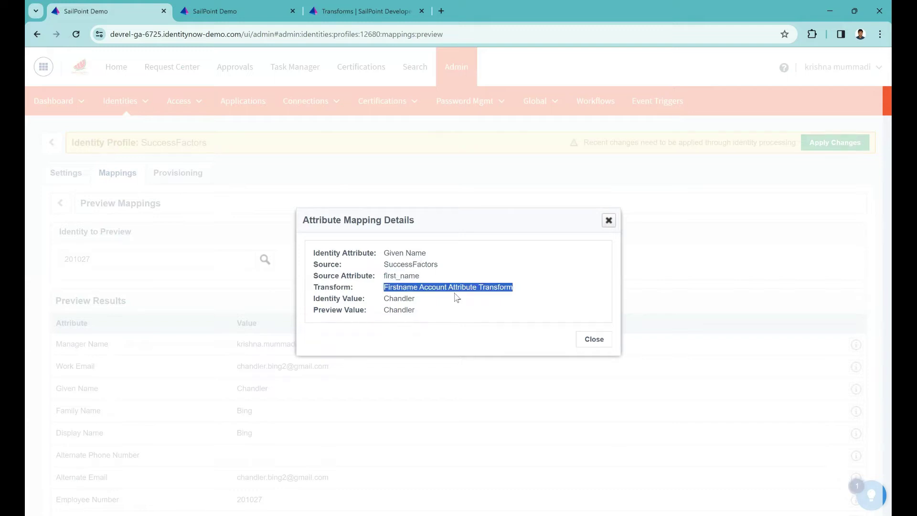
{"action": "double_click", "coordinate": [386, 299]}
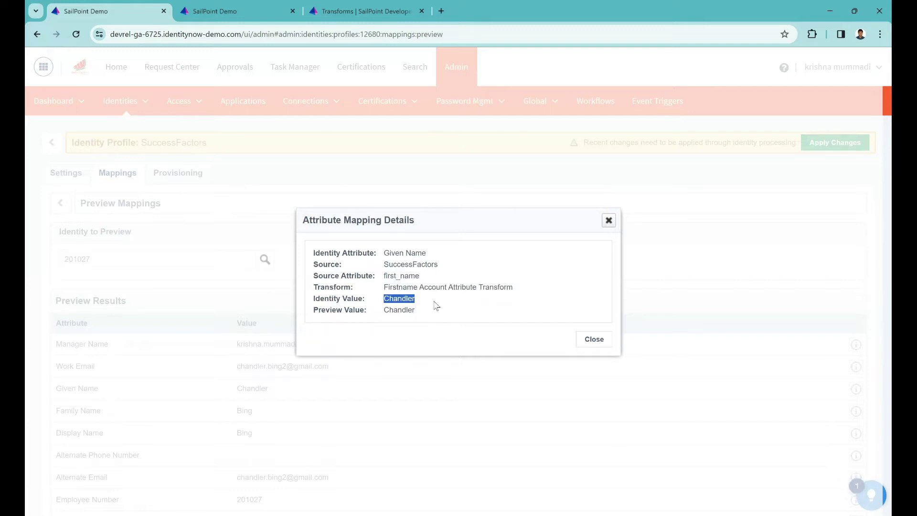
{"action": "double_click", "coordinate": [388, 310]}
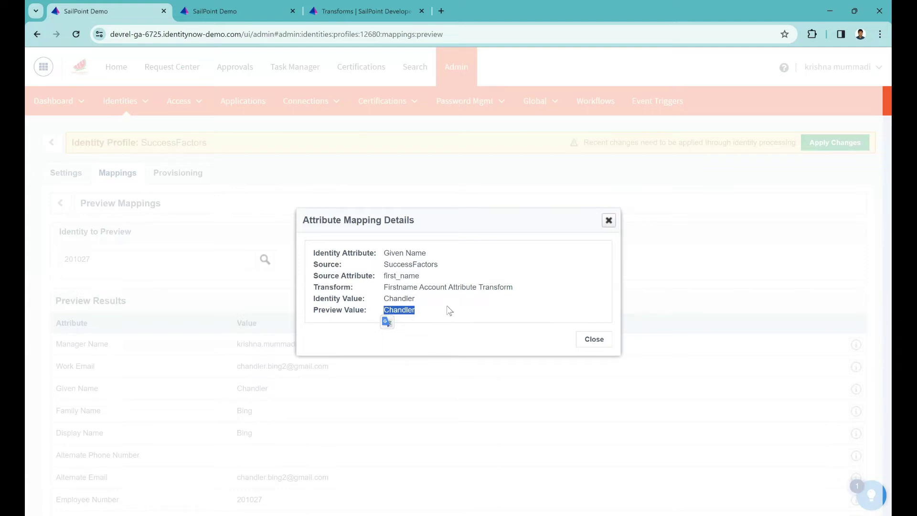
{"action": "left_click", "coordinate": [593, 339]}
Preview the mappings for two other identities found by first name and check the Given Name value.
{"action": "double_click", "coordinate": [121, 260]}
{"action": "type", "text": "chandler"}
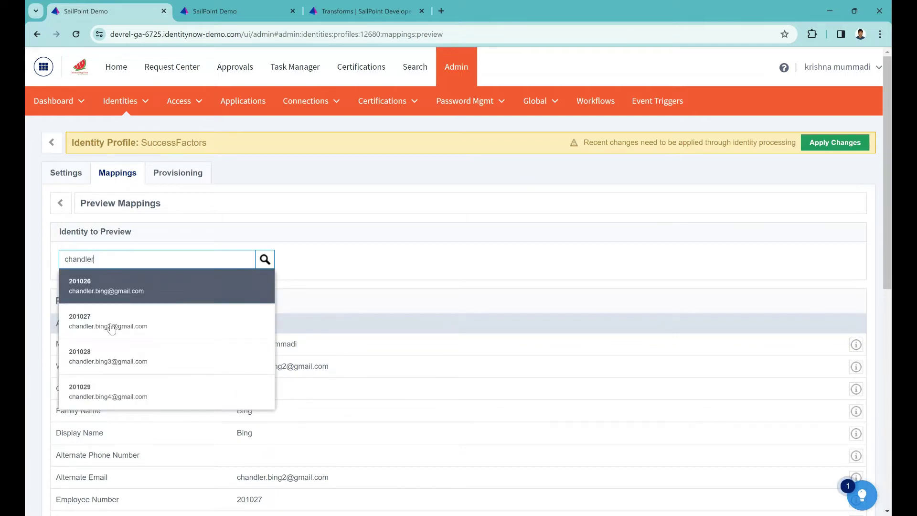
{"action": "left_click", "coordinate": [107, 359]}
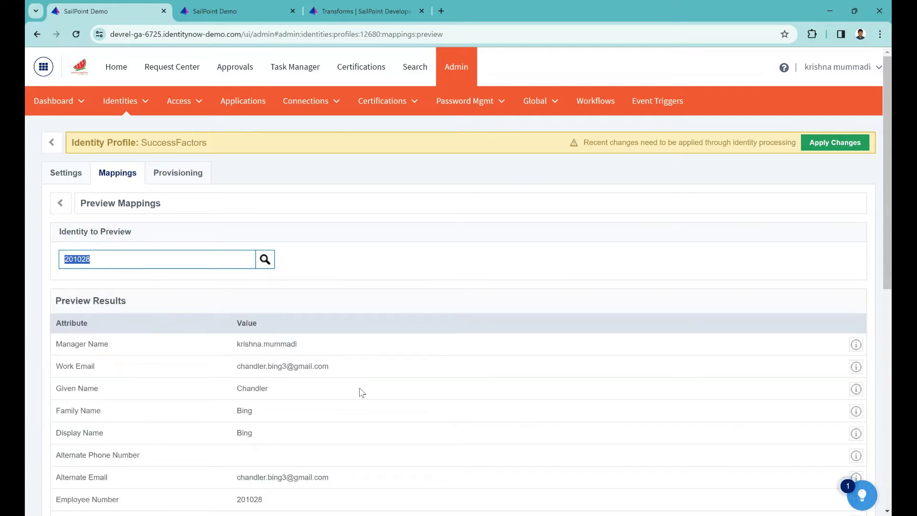
{"action": "type", "text": "ross"}
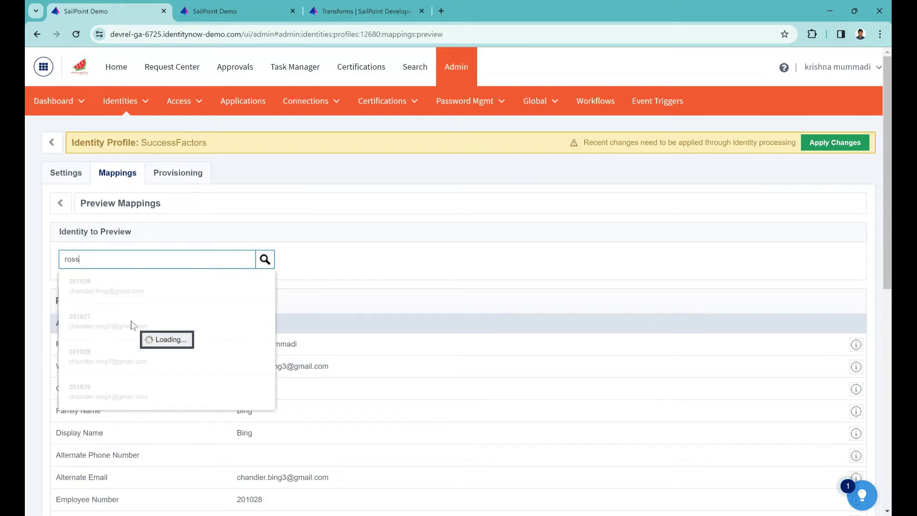
{"action": "left_click", "coordinate": [123, 292]}
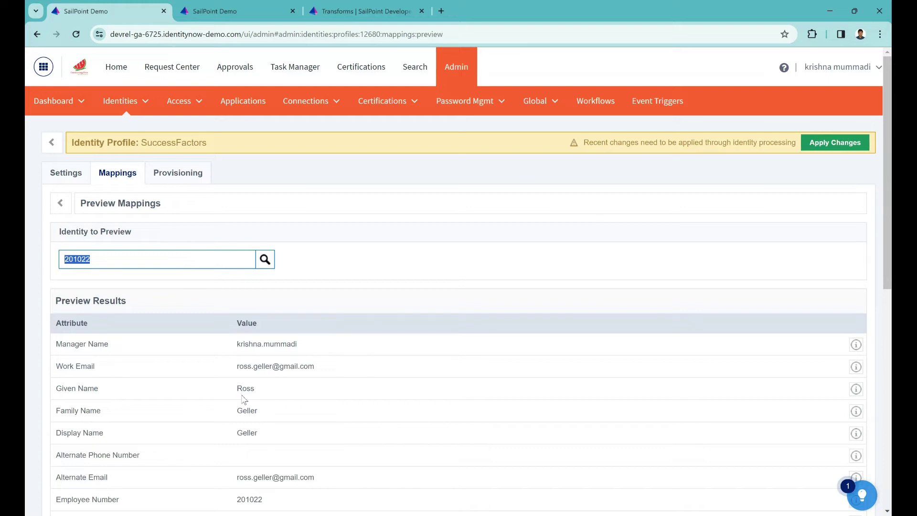
{"action": "left_click_drag", "start_coordinate": [237, 388], "coordinate": [253, 390]}
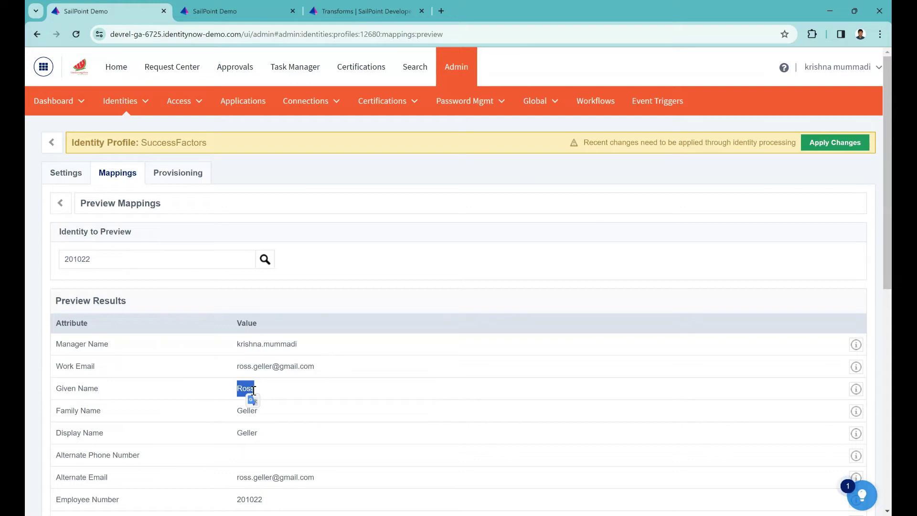
Apply the pending mapping changes to the SuccessFactors identity profile through identity processing.
{"action": "left_click", "coordinate": [843, 146]}
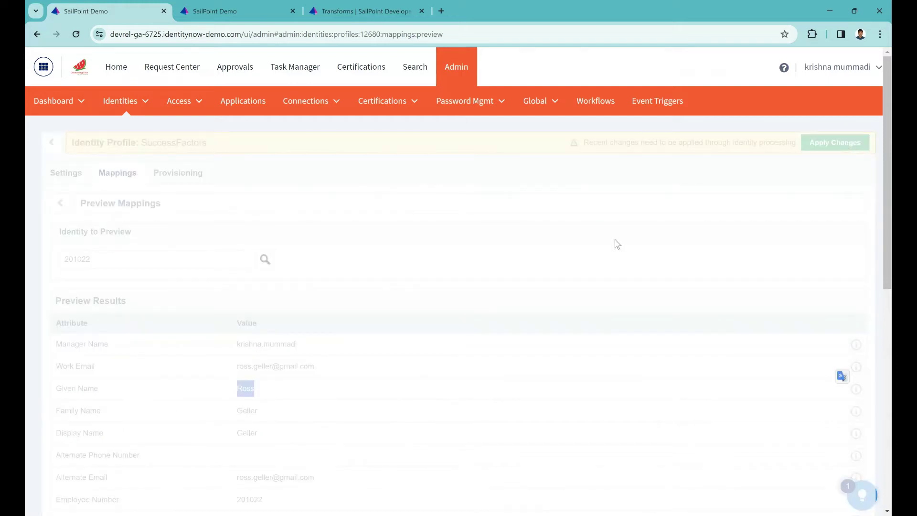
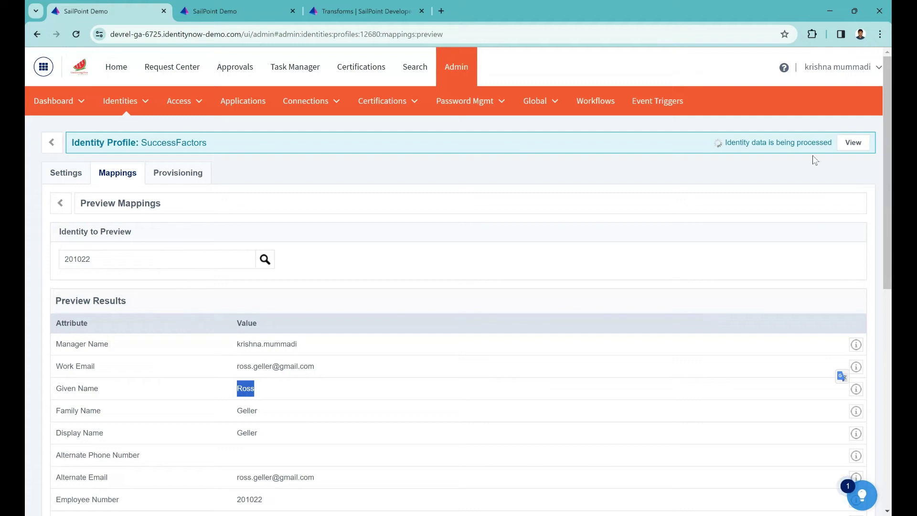
Check the Monitor page for active queues and background jobs, and return to the SuccessFactors identity profile.
{"action": "left_click", "coordinate": [855, 142]}
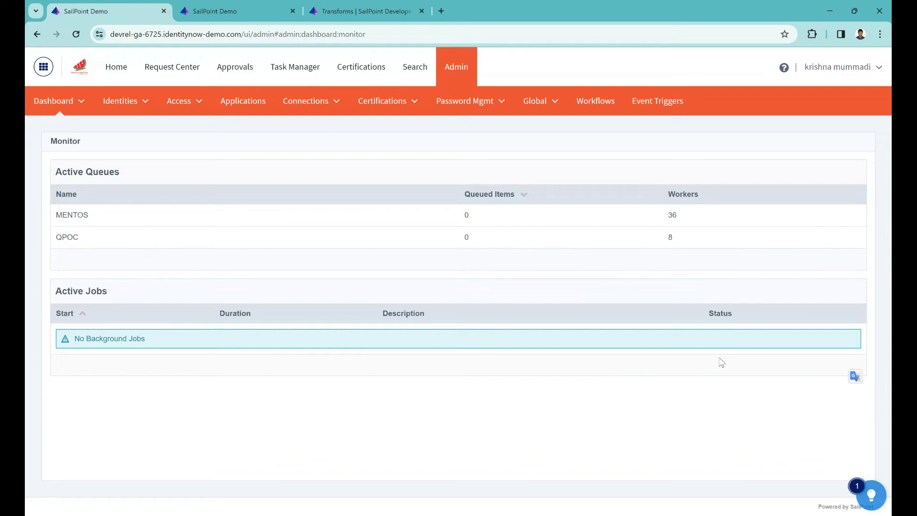
{"action": "left_click", "coordinate": [37, 34]}
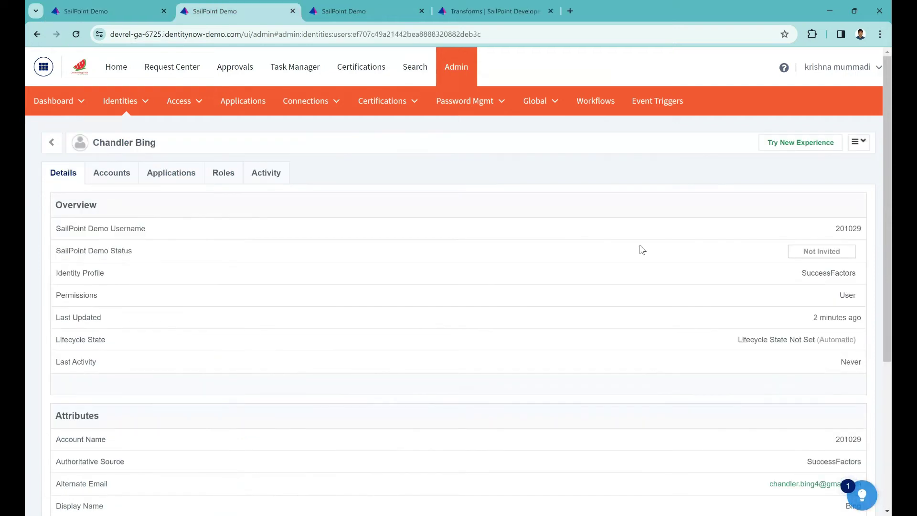
Return from the identity's details to the Identity List, check it for identities with errors, and list all identities again.
{"action": "scroll", "coordinate": [386, 187], "scroll_direction": "down", "scroll_amount": 1}
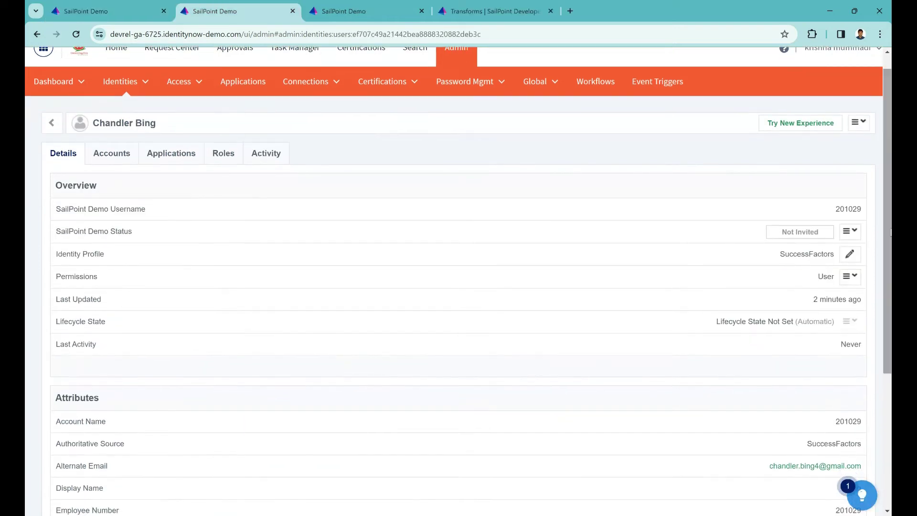
{"action": "left_click", "coordinate": [63, 125]}
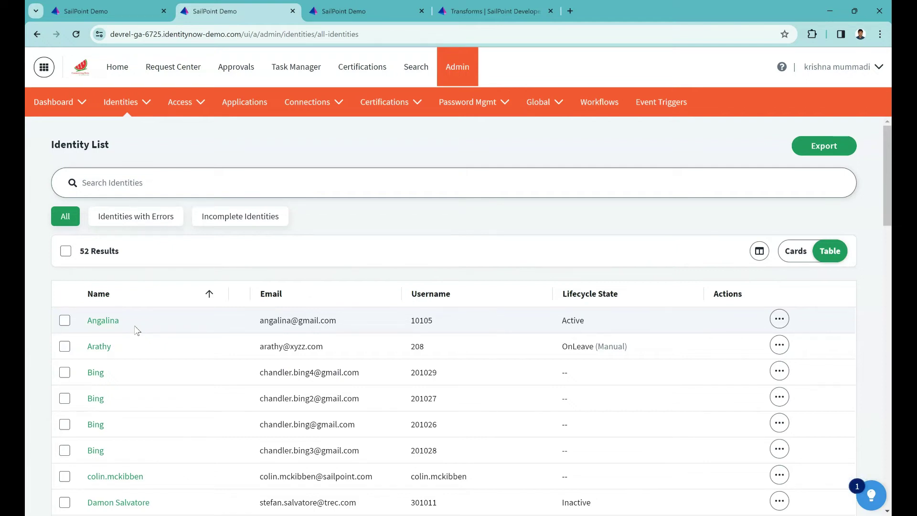
{"action": "left_click", "coordinate": [128, 224]}
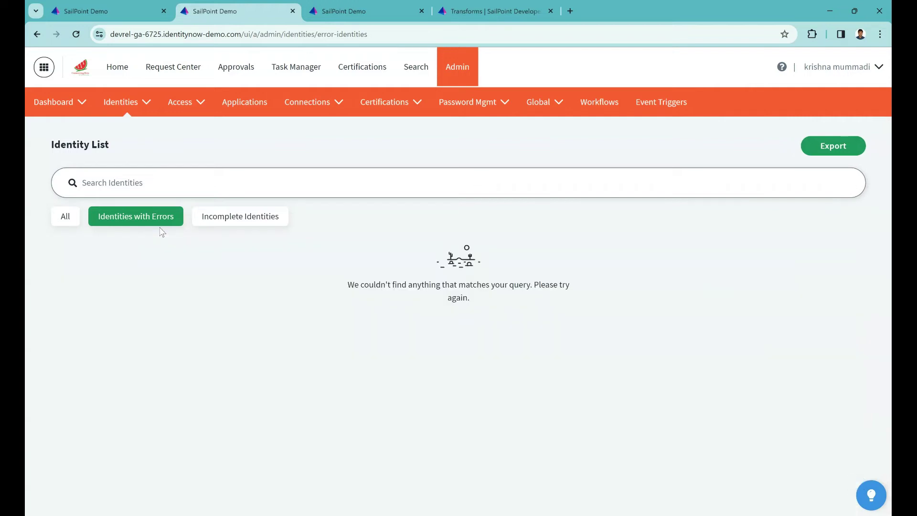
{"action": "left_click", "coordinate": [74, 221]}
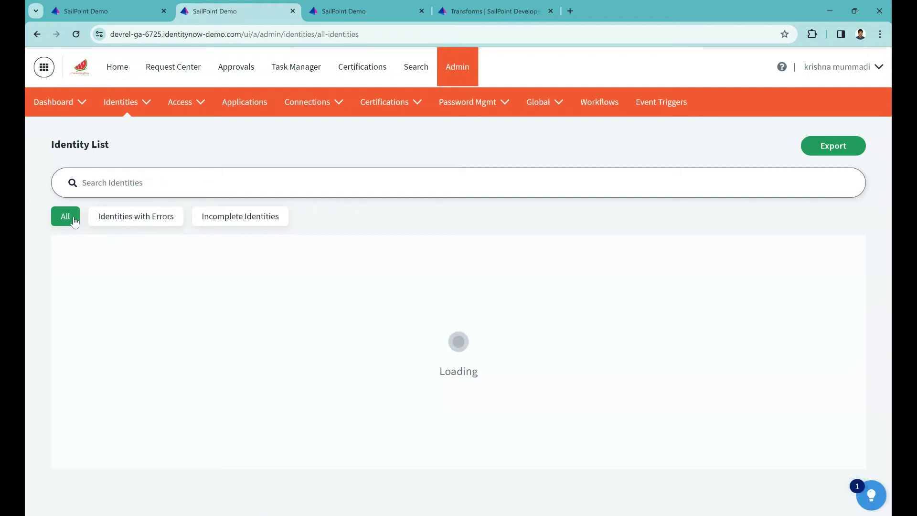
Check the identity processing status on the SuccessFactors profile page and go back to the Identity List.
{"action": "left_click", "coordinate": [93, 7]}
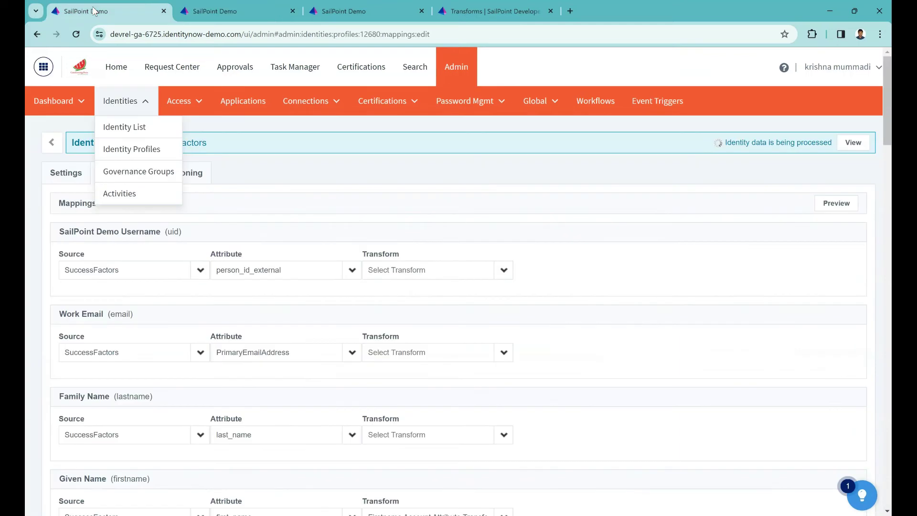
{"action": "left_click", "coordinate": [314, 170]}
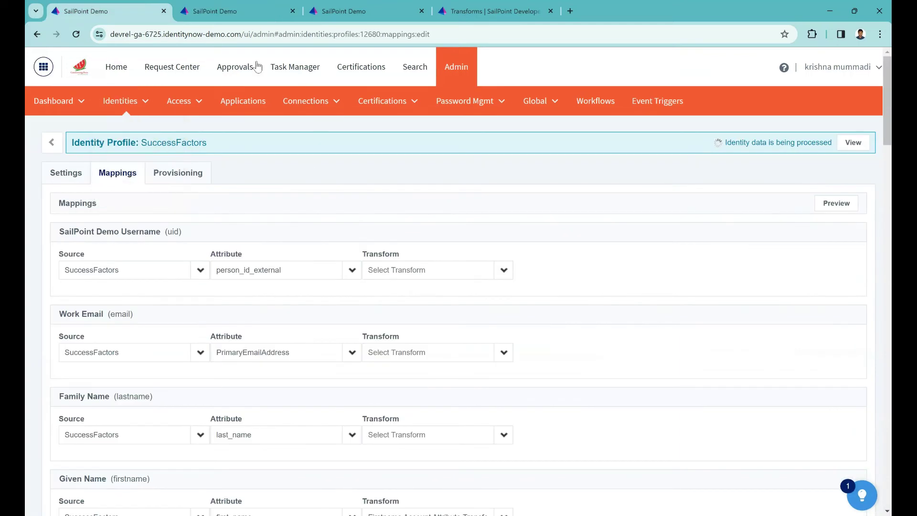
{"action": "left_click", "coordinate": [243, 12]}
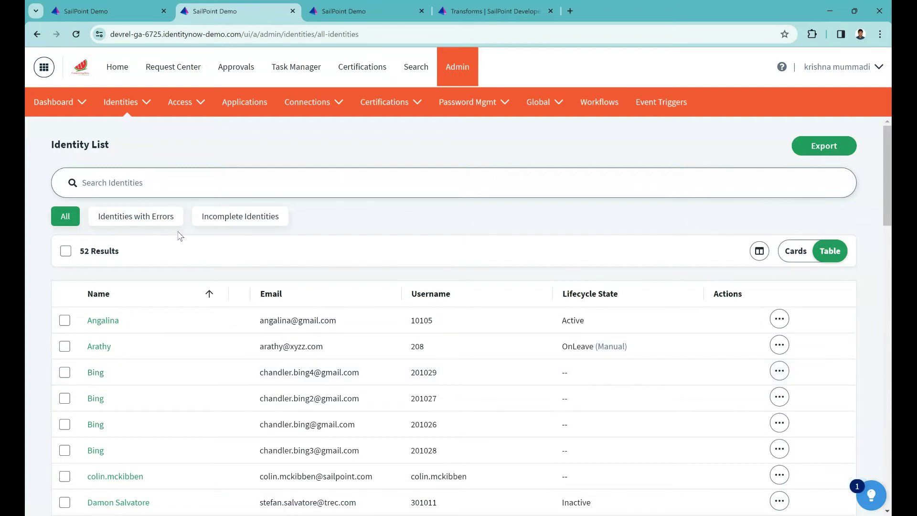
Check the Given Name value in the third listed identity's details, and review the Given Name mapping in the SuccessFactors profile.
{"action": "left_click", "coordinate": [93, 374]}
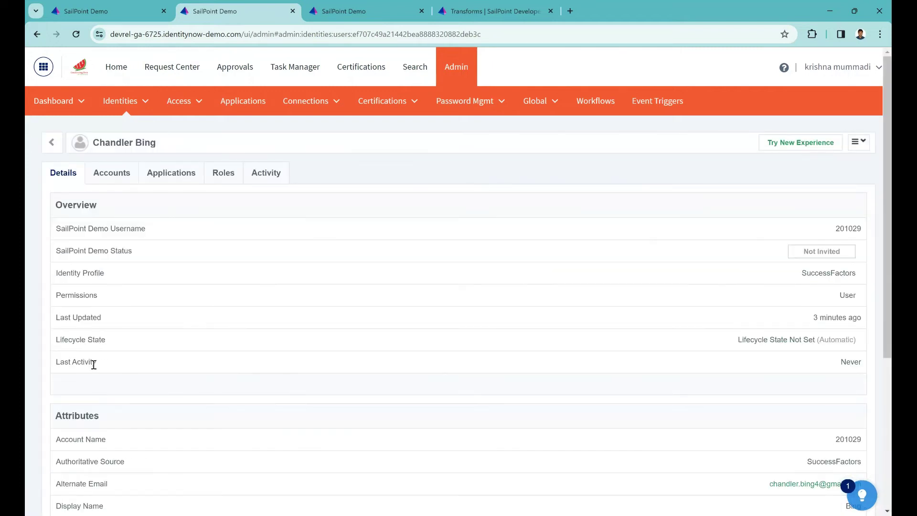
{"action": "scroll", "coordinate": [888, 239], "scroll_direction": "down", "scroll_amount": 2}
{"action": "scroll", "coordinate": [459, 282], "scroll_direction": "down", "scroll_amount": 1}
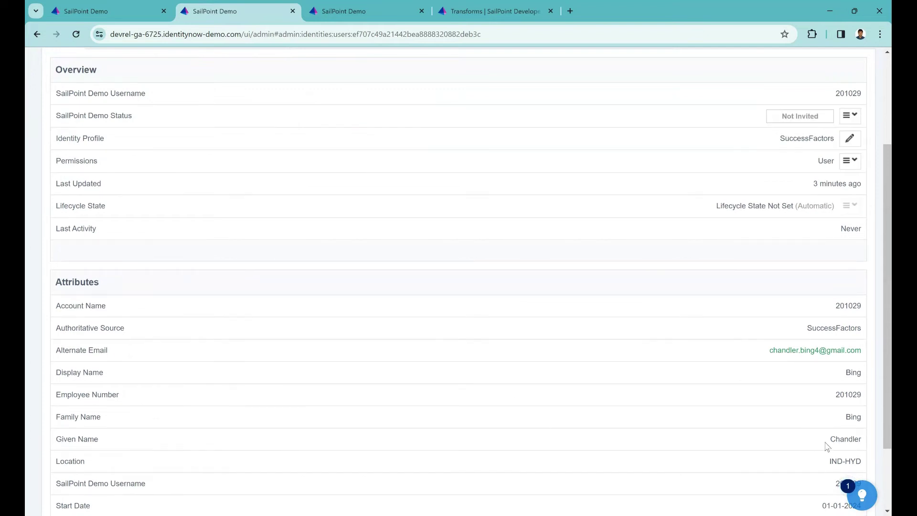
{"action": "left_click_drag", "start_coordinate": [830, 442], "coordinate": [858, 441]}
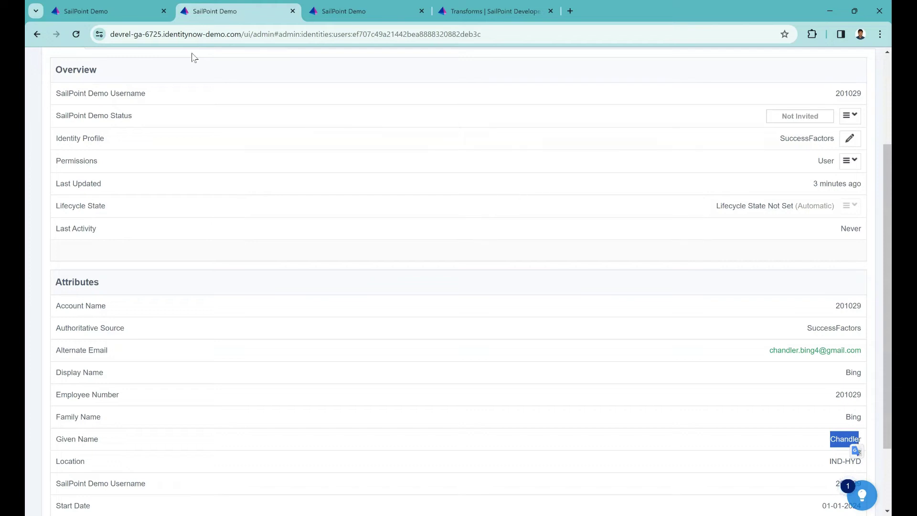
{"action": "left_click", "coordinate": [108, 19]}
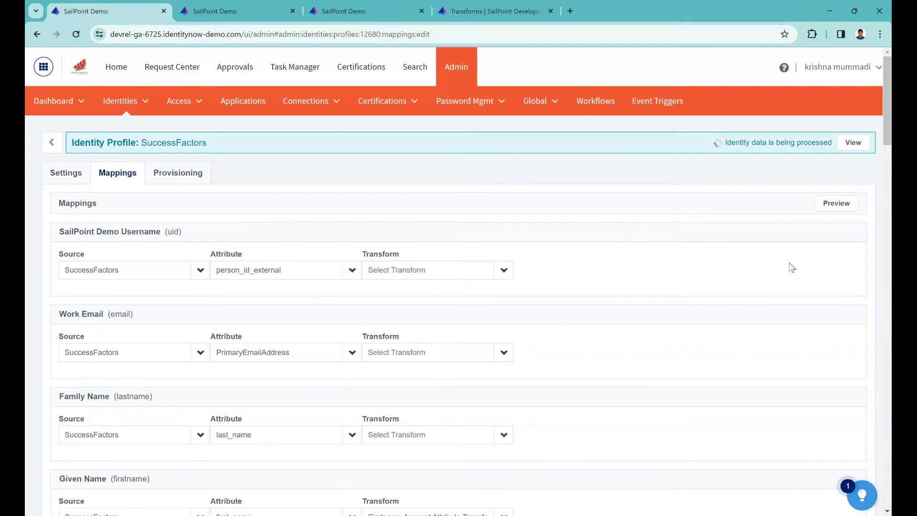
{"action": "left_click_drag", "start_coordinate": [888, 137], "coordinate": [888, 184]}
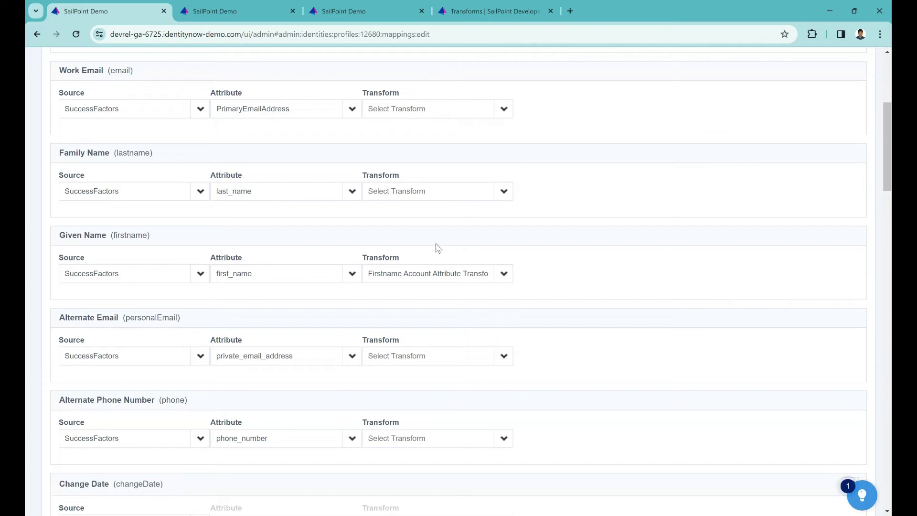
Switch to Notepad++ and add the line "attributes" a few blank lines below the transform JSON.
{"action": "left_click", "coordinate": [279, 514]}
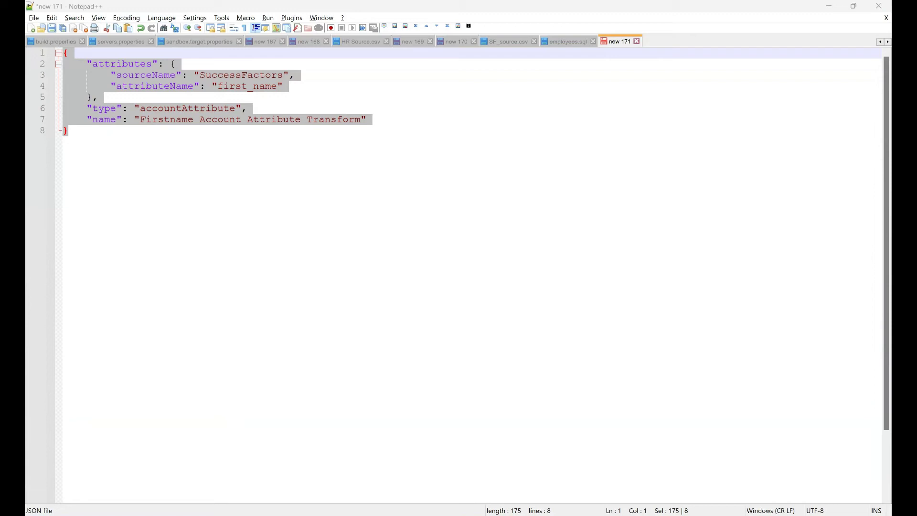
{"action": "left_click", "coordinate": [285, 266]}
{"action": "key", "text": "Return"}
{"action": "key", "text": "Return"}
{"action": "key", "text": "Return"}
{"action": "key", "text": "Return"}
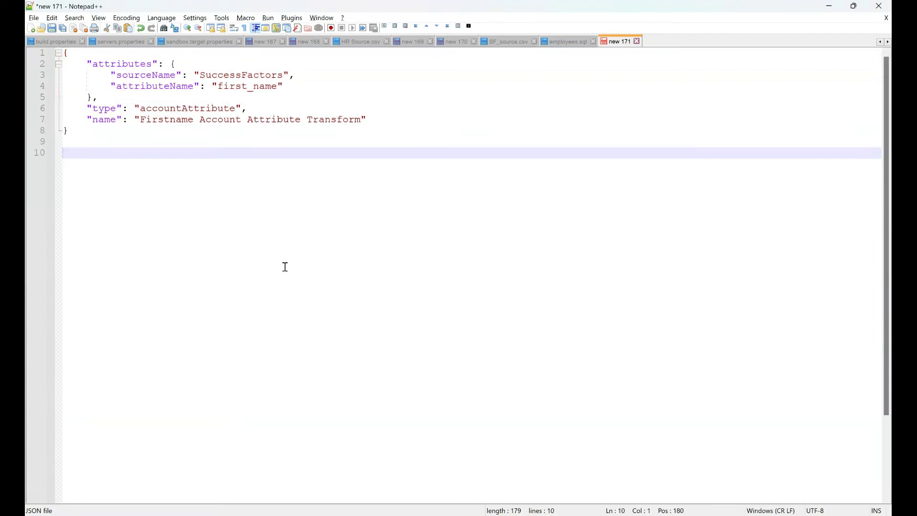
{"action": "type", "text": "//attr"}
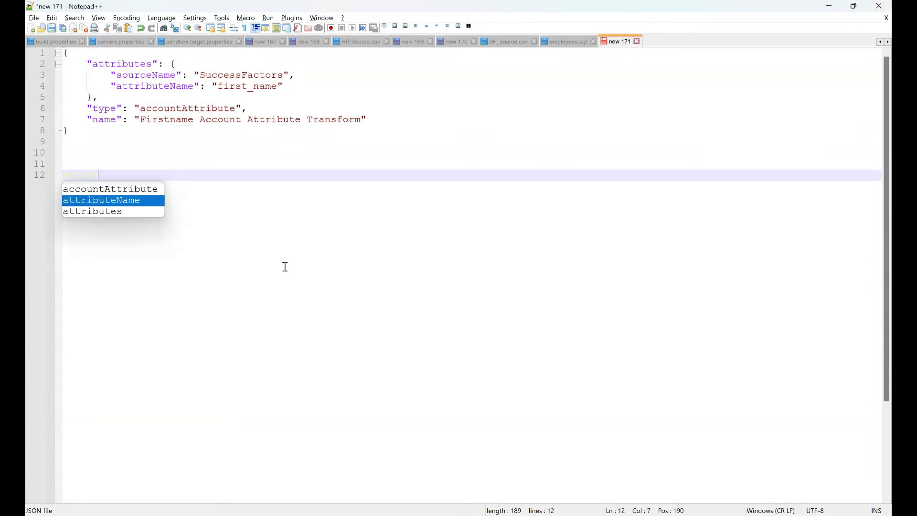
{"action": "type", "text": "ibut"}
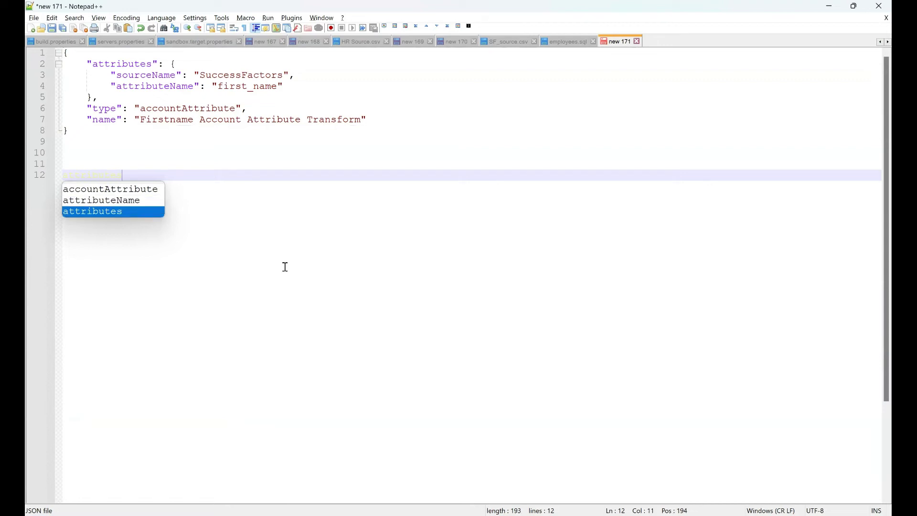
{"action": "key", "text": "Escape"}
{"action": "key", "text": "Home"}
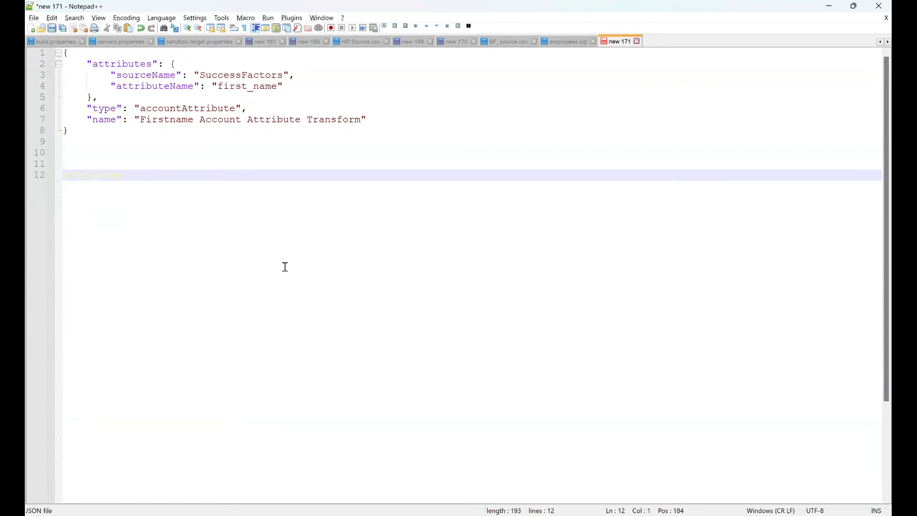
{"action": "key", "text": "Delete"}
{"action": "key", "text": "Delete"}
{"action": "type", "text": "\""}
{"action": "key", "text": "End"}
{"action": "type", "text": "es\""}
{"action": "key", "text": "Return"}
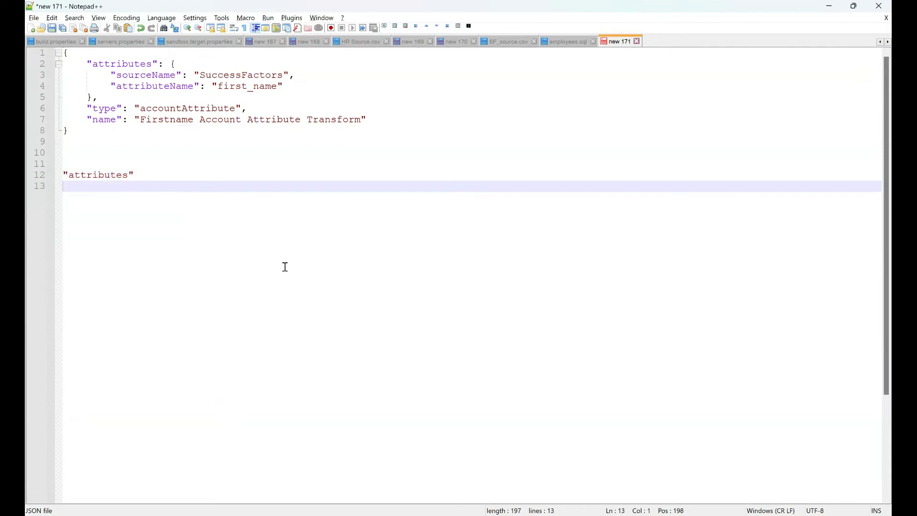
Add the lines "type" and "name" beneath the "attributes" note.
{"action": "type", "text": "\"type"}
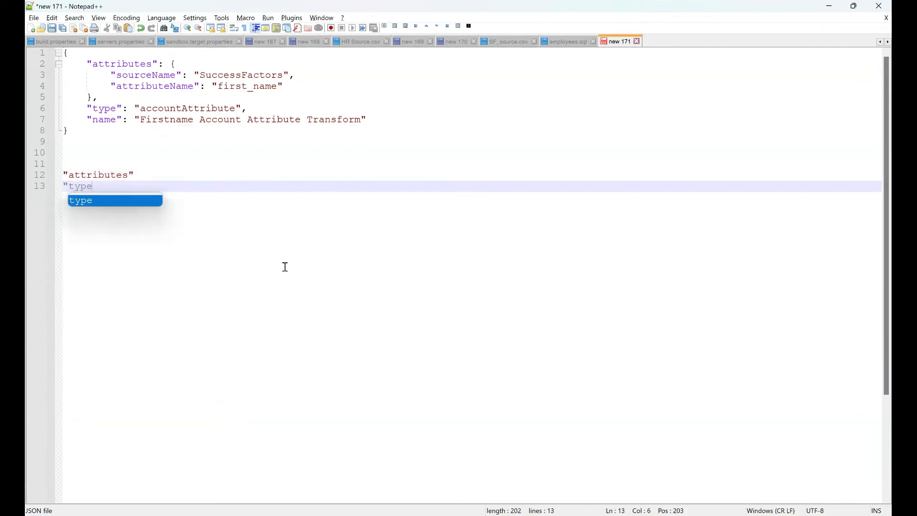
{"action": "key", "text": "Escape"}
{"action": "type", "text": "\""}
{"action": "key", "text": "Return"}
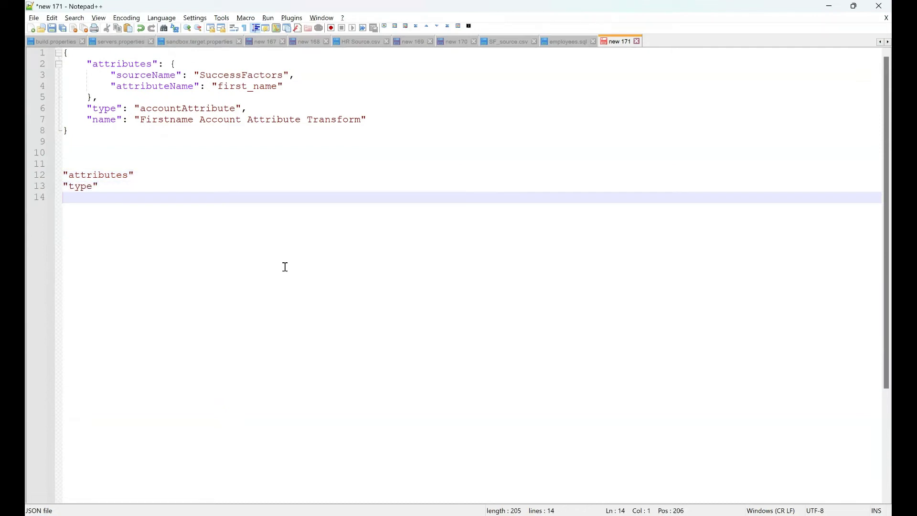
{"action": "type", "text": "\"na,"}
{"action": "key", "text": "BackSpace"}
{"action": "type", "text": "me\""}
Examine the accountAttribute value of the type key and the casing of its first letter in the transform JSON.
{"action": "double_click", "coordinate": [180, 110]}
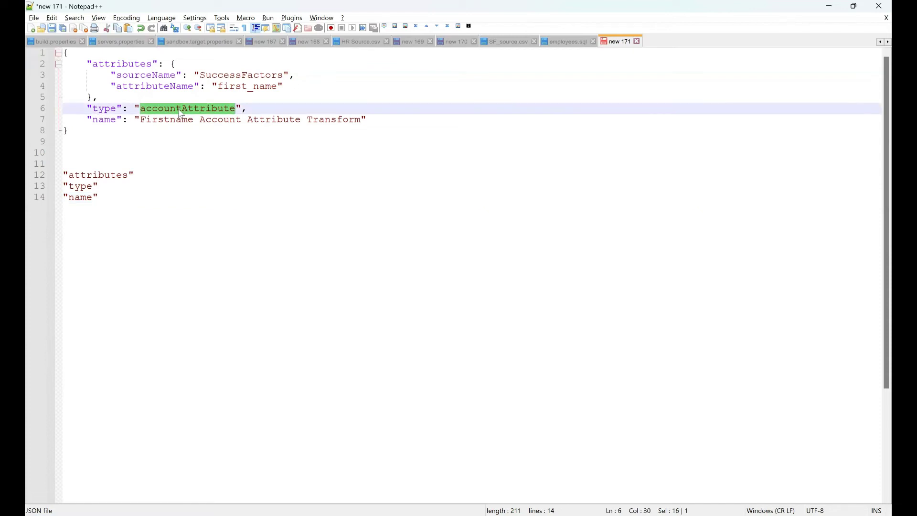
{"action": "left_click", "coordinate": [144, 109]}
{"action": "left_click_drag", "start_coordinate": [143, 108], "coordinate": [139, 108]}
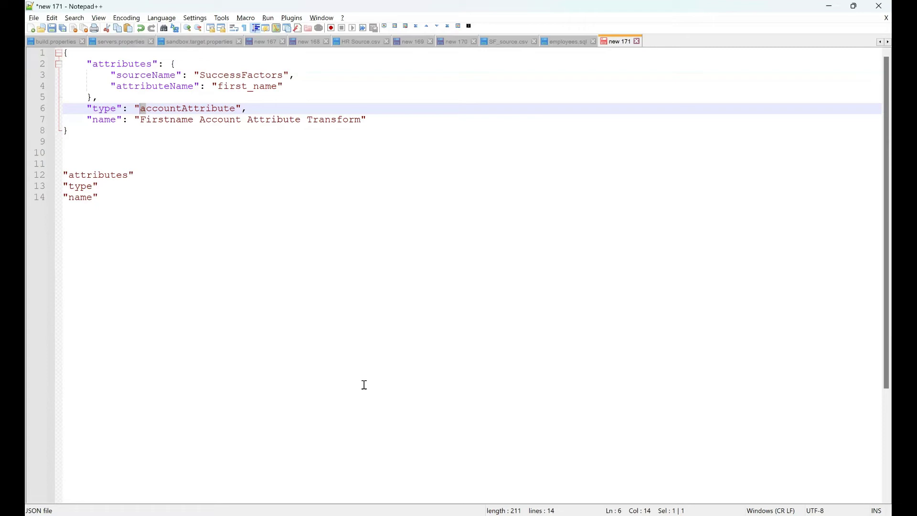
Switch to the SailPoint Transforms documentation in the browser and open the Account Attribute page among the transform operations.
{"action": "key", "text": "alt+Tab"}
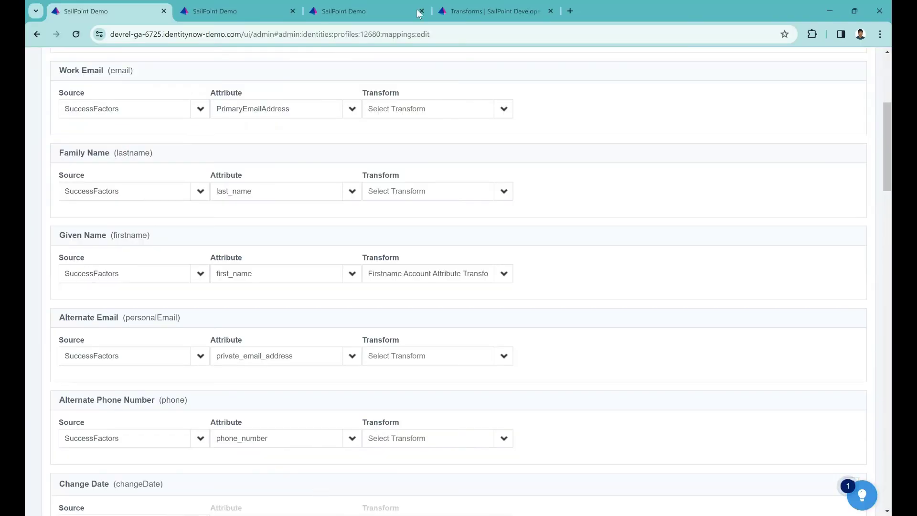
{"action": "left_click", "coordinate": [492, 9]}
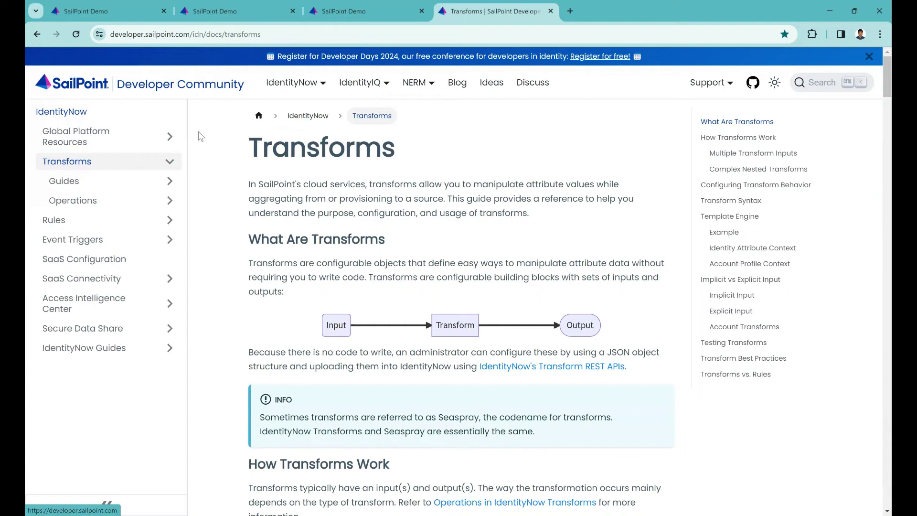
{"action": "left_click_drag", "start_coordinate": [194, 33], "coordinate": [290, 33]}
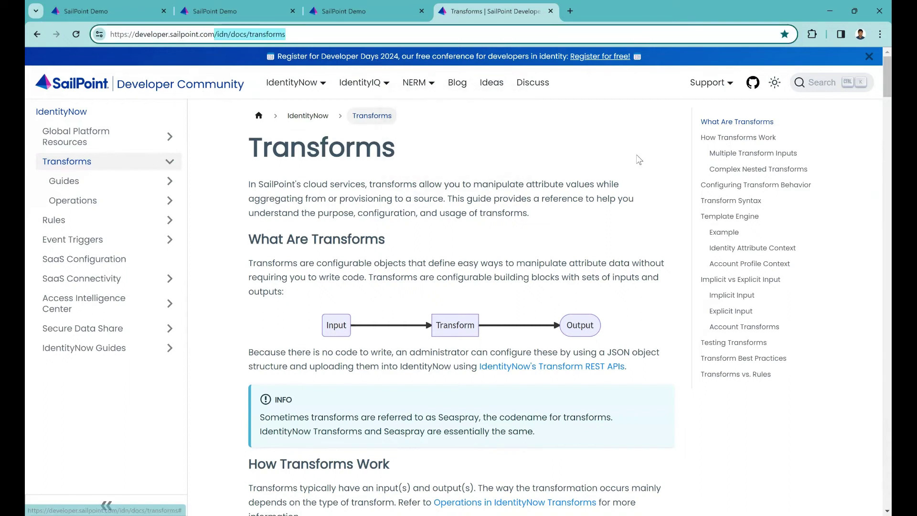
{"action": "left_click", "coordinate": [77, 201]}
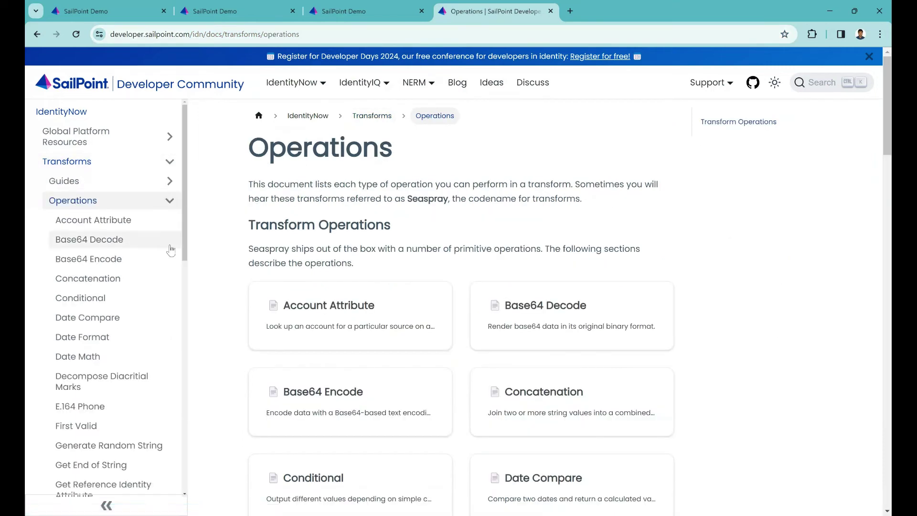
{"action": "scroll", "coordinate": [186, 249], "scroll_direction": "down", "scroll_amount": 5}
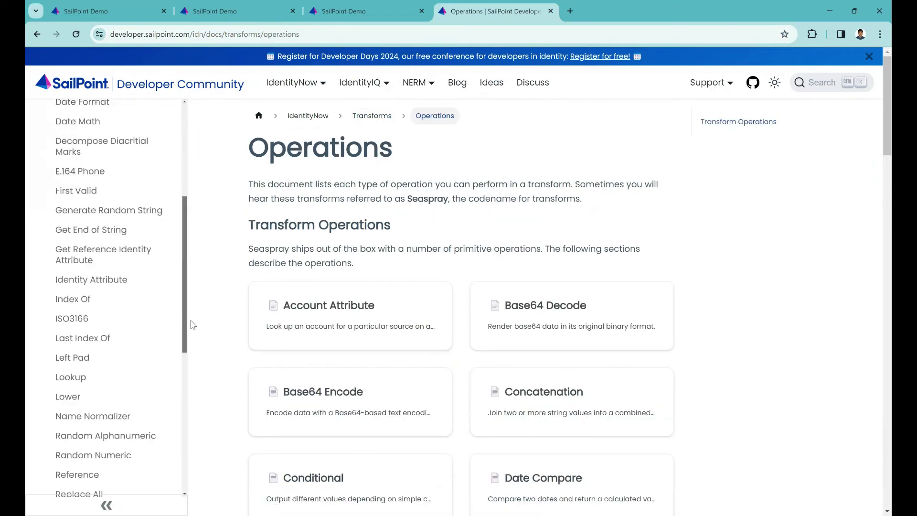
{"action": "scroll", "coordinate": [186, 258], "scroll_direction": "up", "scroll_amount": 4}
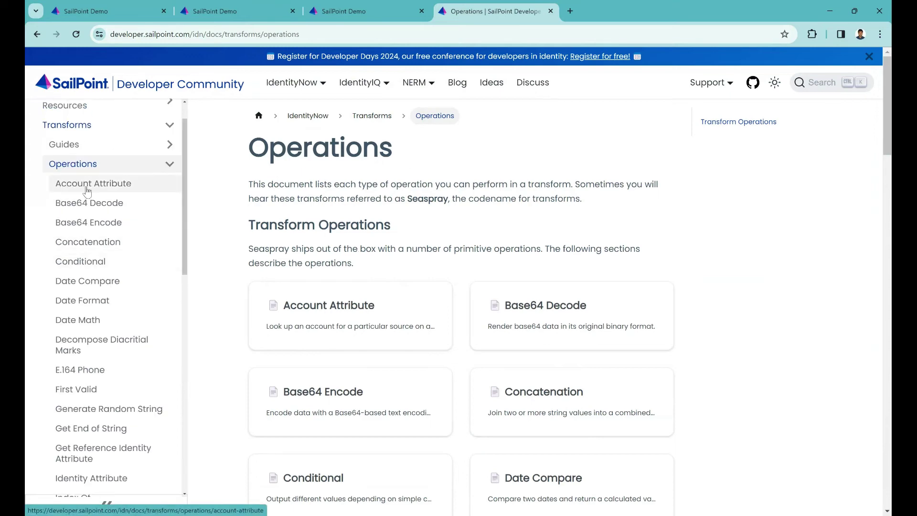
{"action": "left_click", "coordinate": [58, 186]}
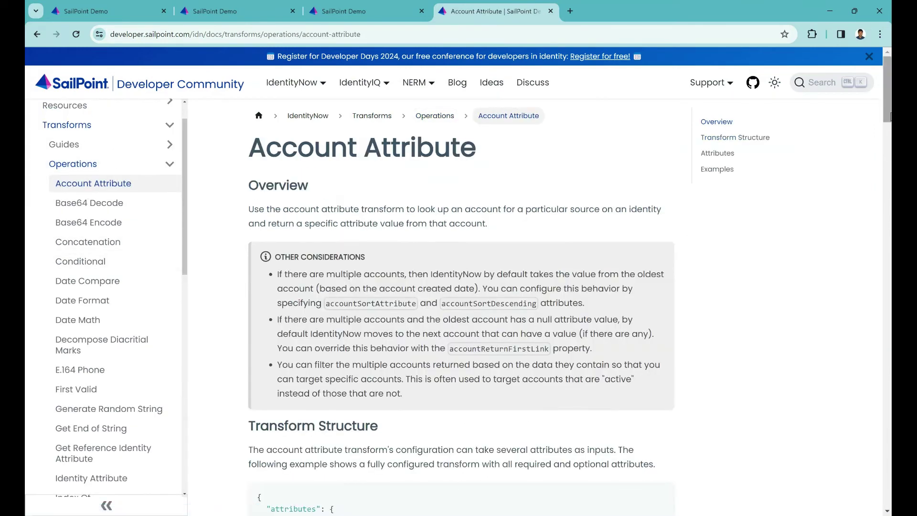
Examine the Account Attribute transform structure example, including its optional attributes and type value, and the required attributes section.
{"action": "scroll", "coordinate": [692, 231], "scroll_direction": "down", "scroll_amount": 6}
{"action": "scroll", "coordinate": [453, 182], "scroll_direction": "down", "scroll_amount": 1}
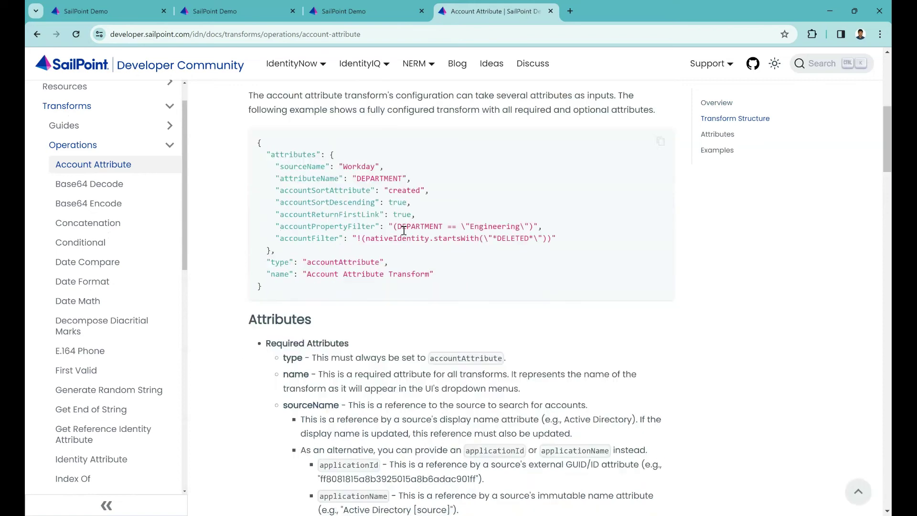
{"action": "left_click_drag", "start_coordinate": [280, 180], "coordinate": [337, 217]}
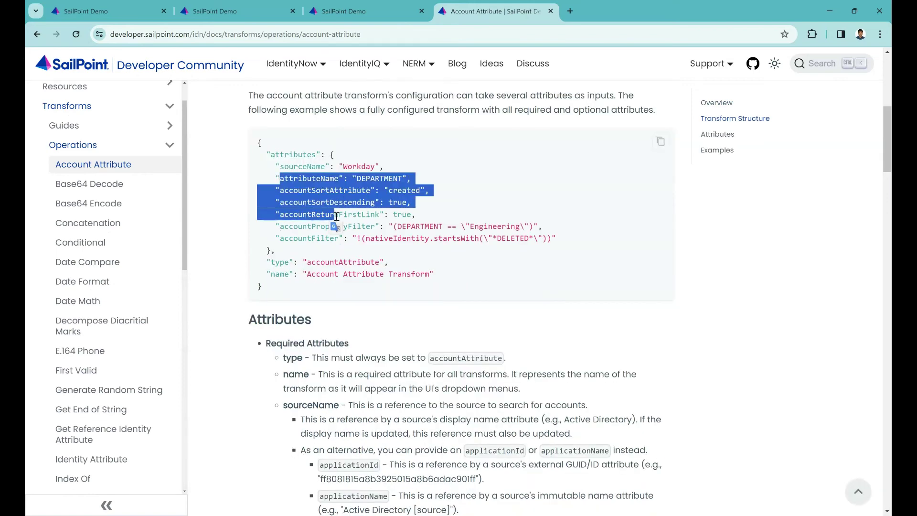
{"action": "left_click", "coordinate": [683, 243]}
{"action": "scroll", "coordinate": [889, 149], "scroll_direction": "down", "scroll_amount": 1}
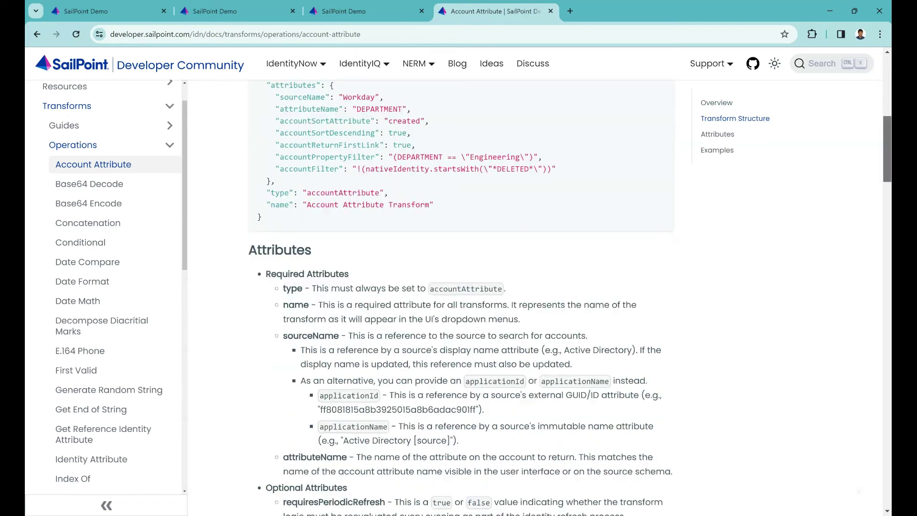
{"action": "scroll", "coordinate": [476, 128], "scroll_direction": "down", "scroll_amount": 1}
{"action": "left_click_drag", "start_coordinate": [303, 145], "coordinate": [371, 145]}
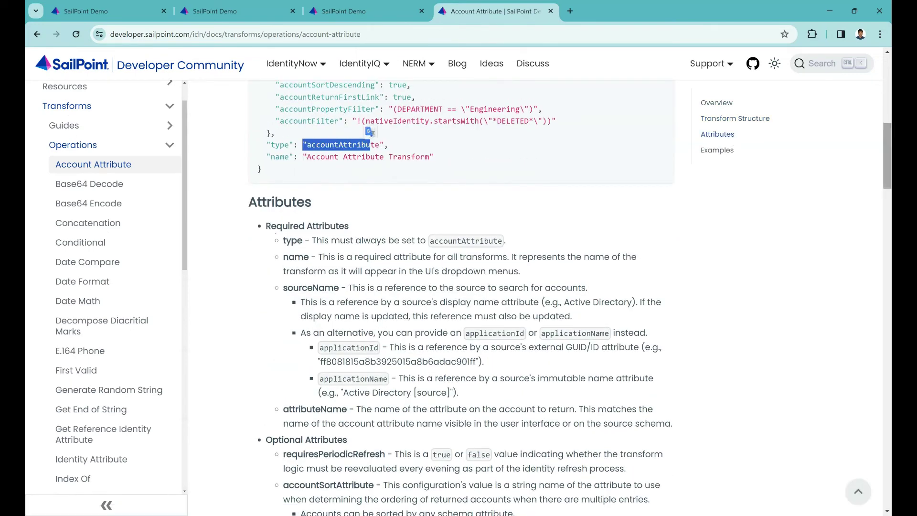
Examine the documentation's HIREDATE example request body, including its attributeName and sourceName lines, and compare it with the transform JSON in Notepad++.
{"action": "scroll", "coordinate": [370, 145], "scroll_direction": "down", "scroll_amount": 15}
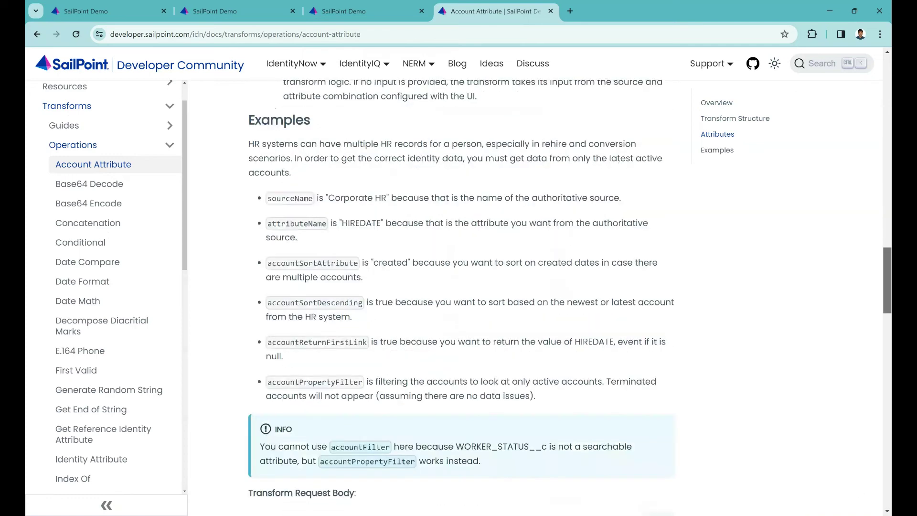
{"action": "scroll", "coordinate": [462, 286], "scroll_direction": "down", "scroll_amount": 7}
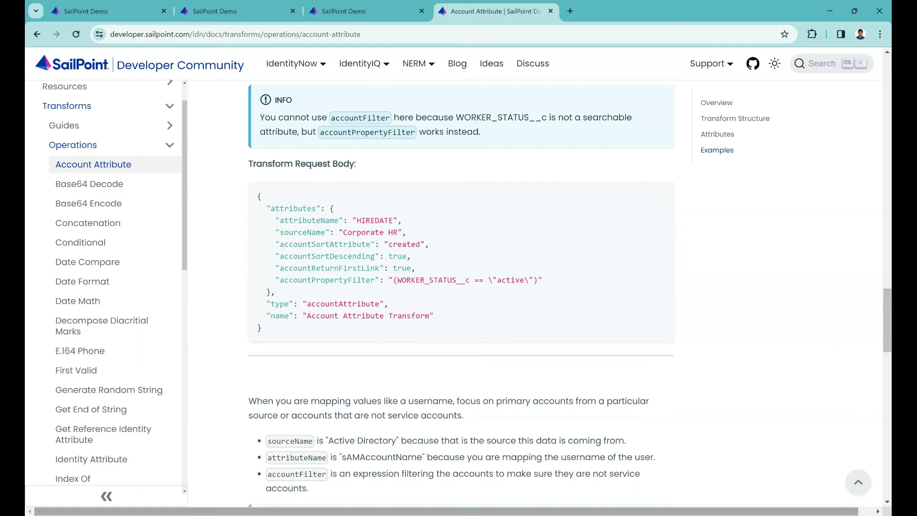
{"action": "left_click", "coordinate": [260, 454]}
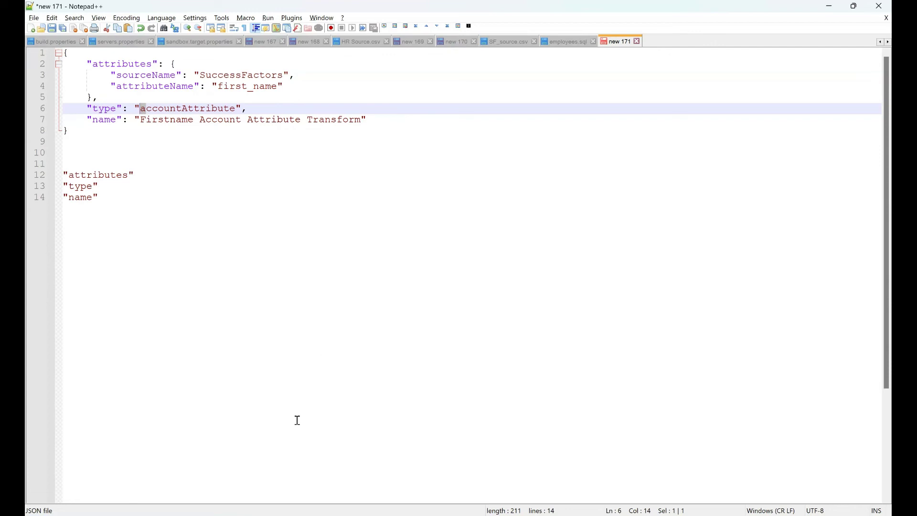
{"action": "key", "text": "alt+Tab"}
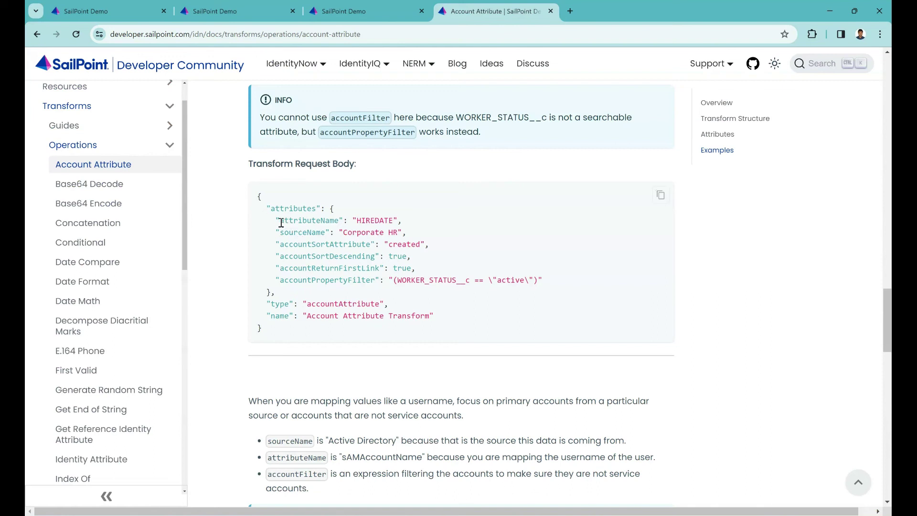
{"action": "left_click_drag", "start_coordinate": [281, 222], "coordinate": [321, 234]}
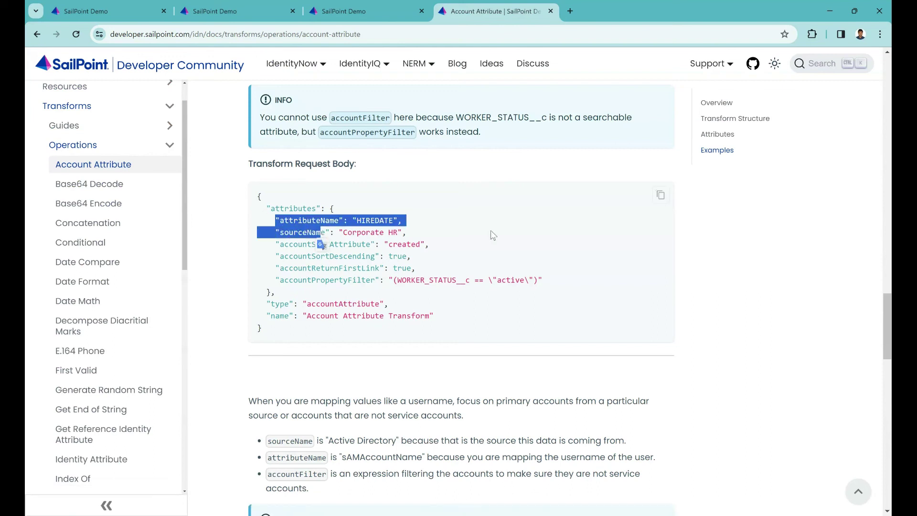
{"action": "left_click", "coordinate": [714, 295]}
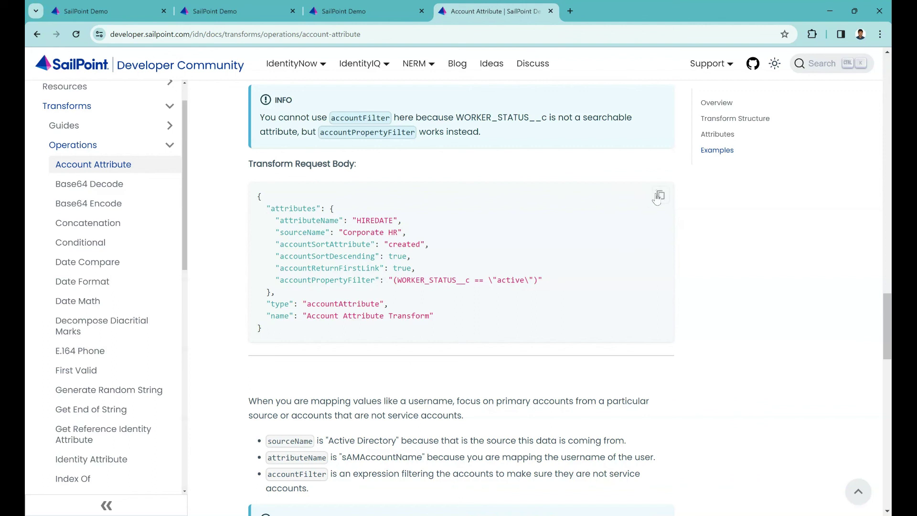
Copy the HIREDATE example's transform request body and paste it into the Notepad++ file beneath the "name" note, separated by blank lines.
{"action": "left_click", "coordinate": [661, 198]}
{"action": "mouse_move", "coordinate": [260, 515]}
{"action": "left_click", "coordinate": [260, 470]}
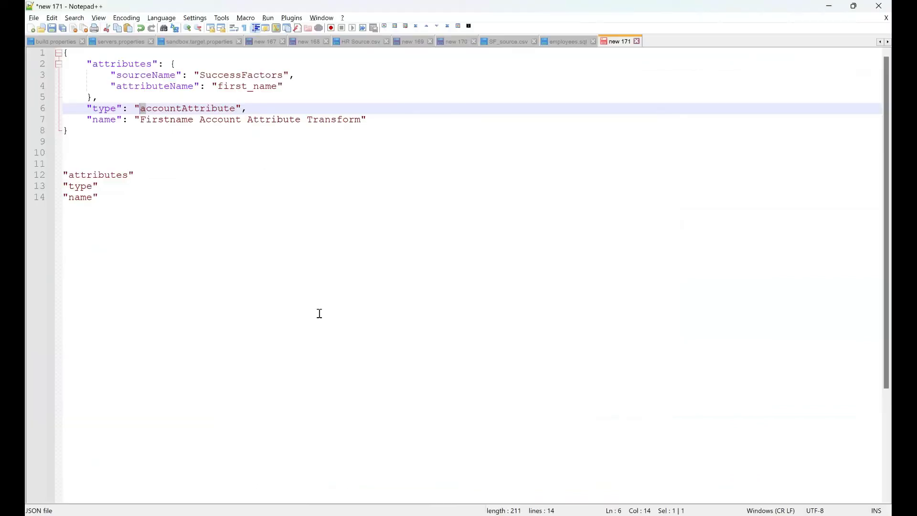
{"action": "left_click", "coordinate": [286, 309]}
{"action": "key", "text": "Return"}
{"action": "key", "text": "Return"}
{"action": "key", "text": "Return"}
{"action": "key", "text": "ctrl+v"}
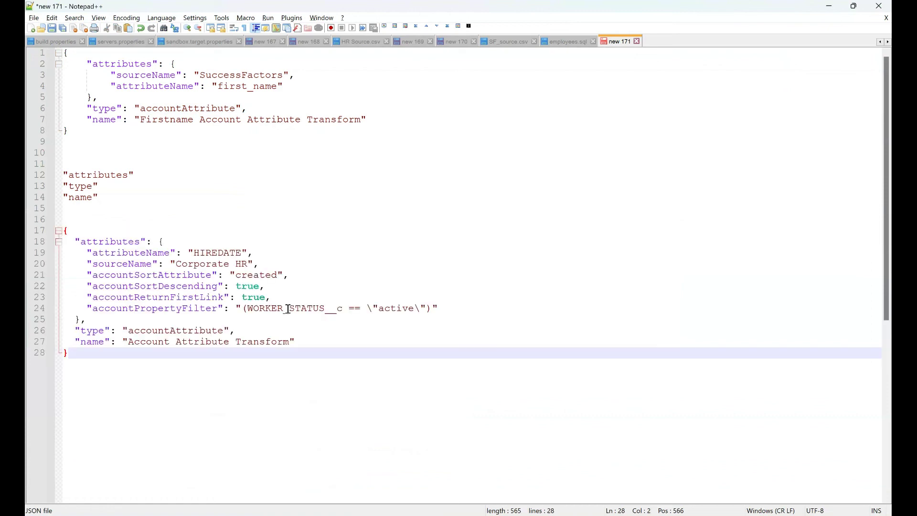